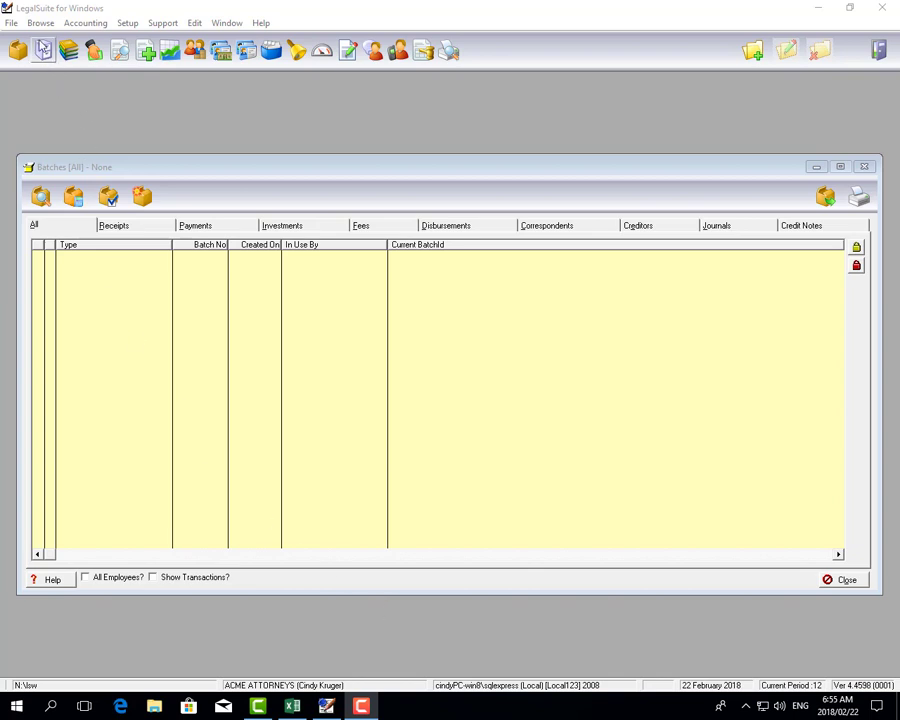
Open the Import Data dialog and bring up its help document on importing and exporting data
click(11, 23)
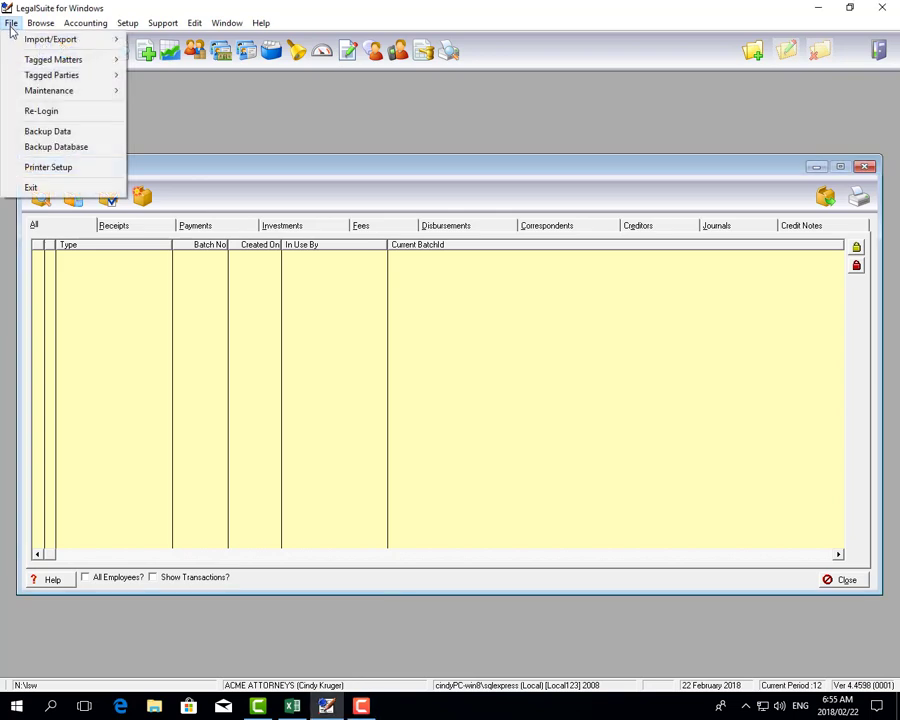
mouse_move(53, 44)
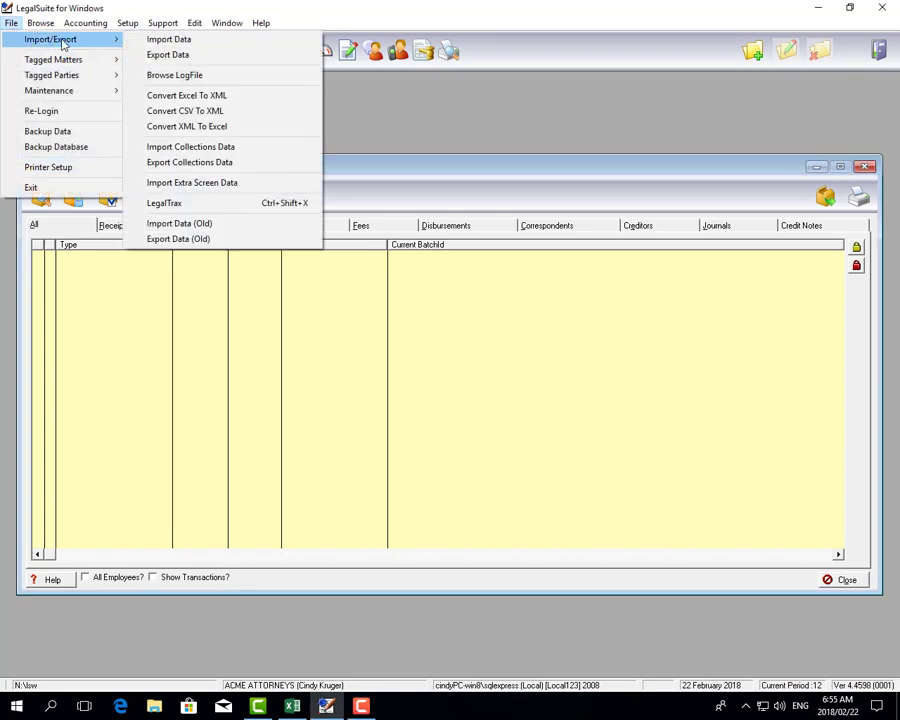
click(150, 40)
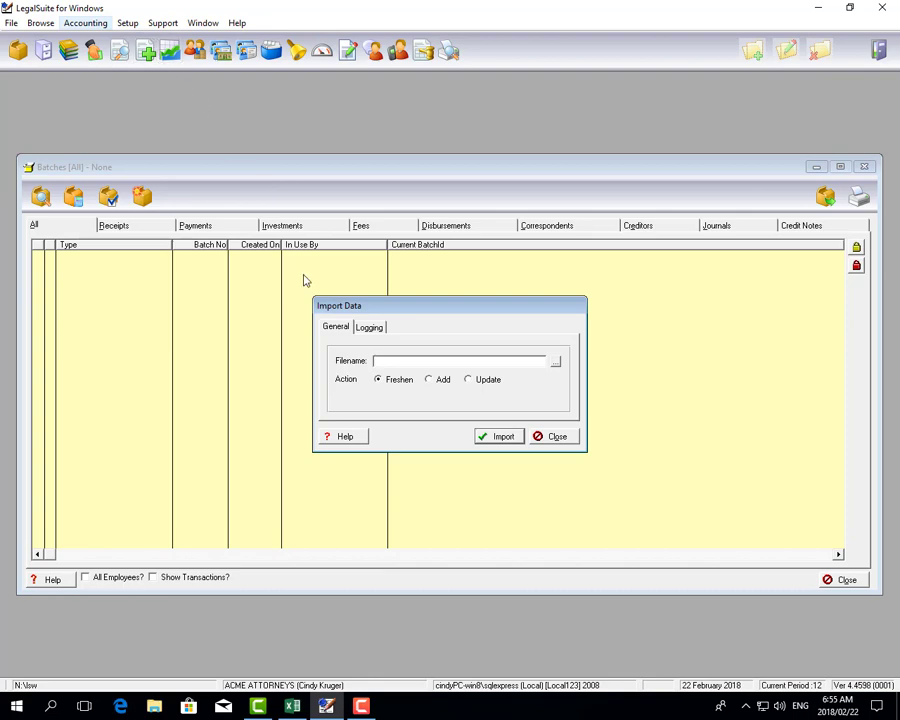
click(348, 437)
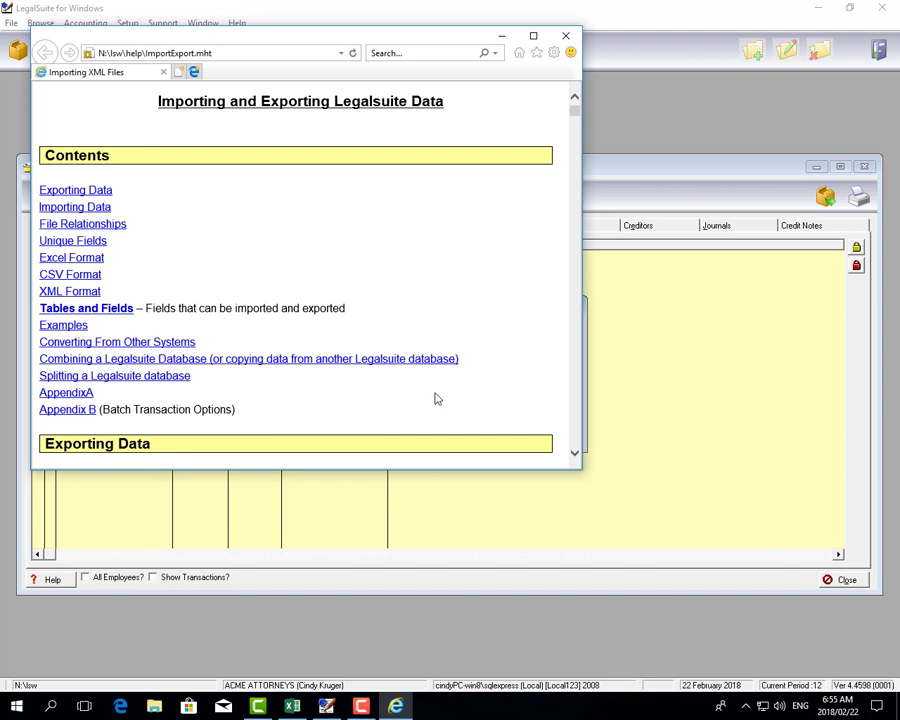
Examine the help's Importing Data, File Relationships and Unique Fields sections, and open the BatTran batch field reference
click(87, 207)
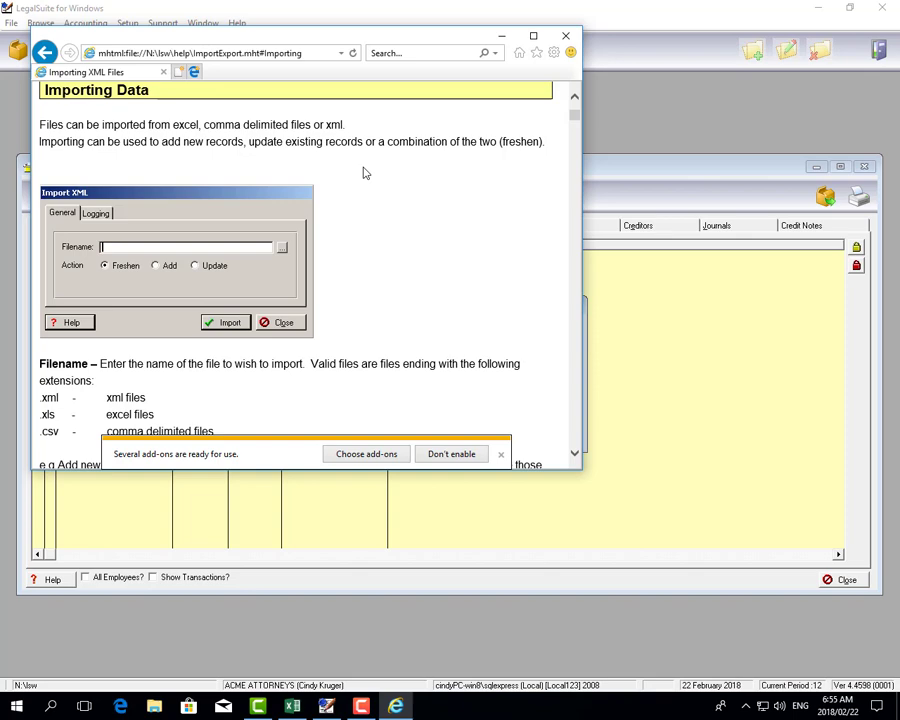
scroll(390, 202, down, 3)
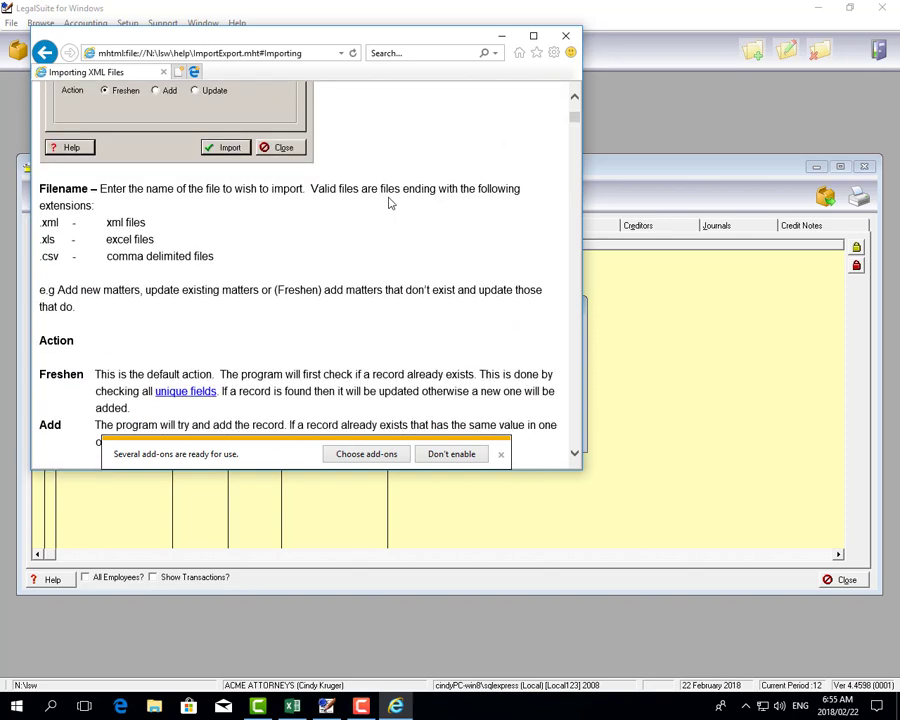
scroll(390, 202, down, 2)
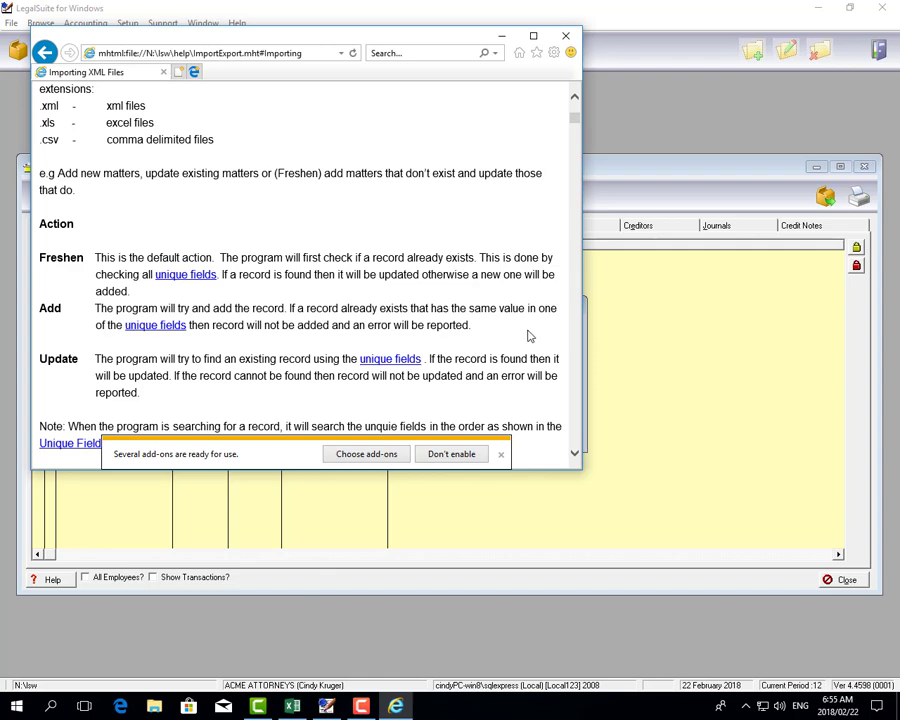
scroll(519, 341, down, 5)
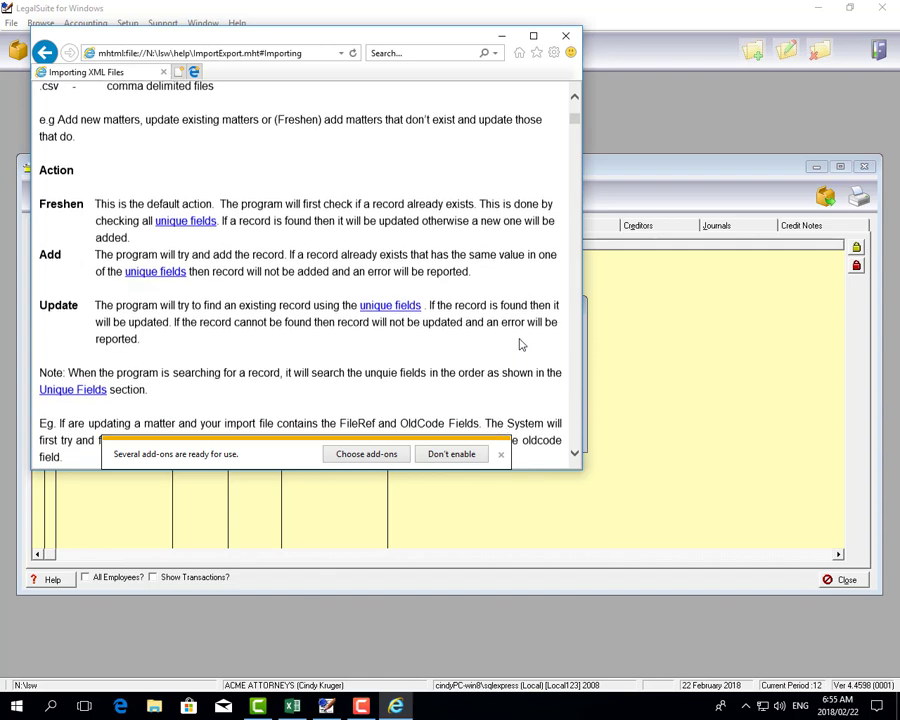
scroll(516, 355, down, 5)
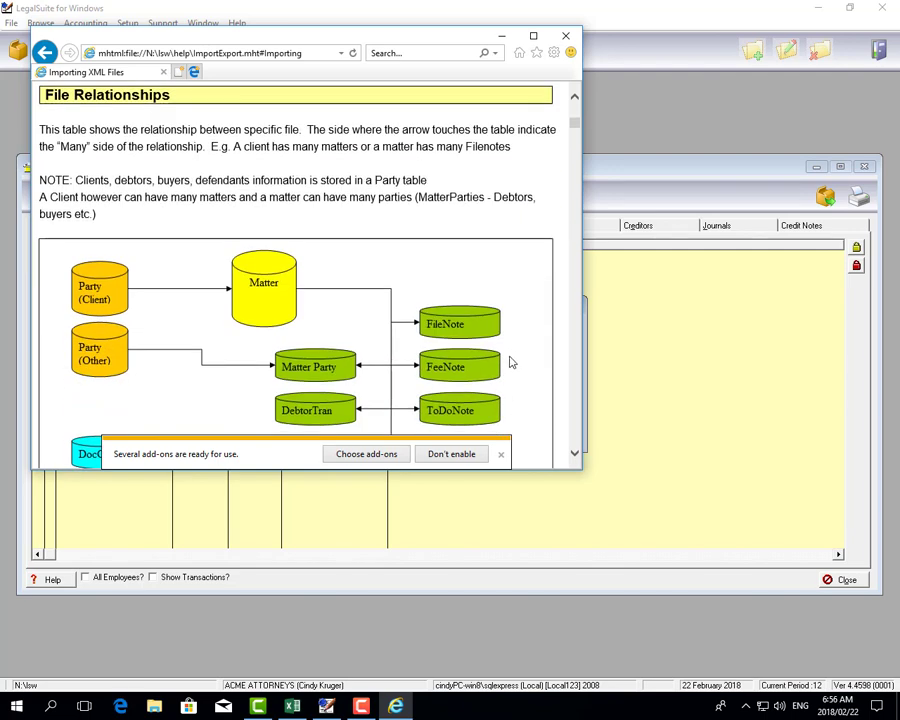
scroll(510, 362, down, 9)
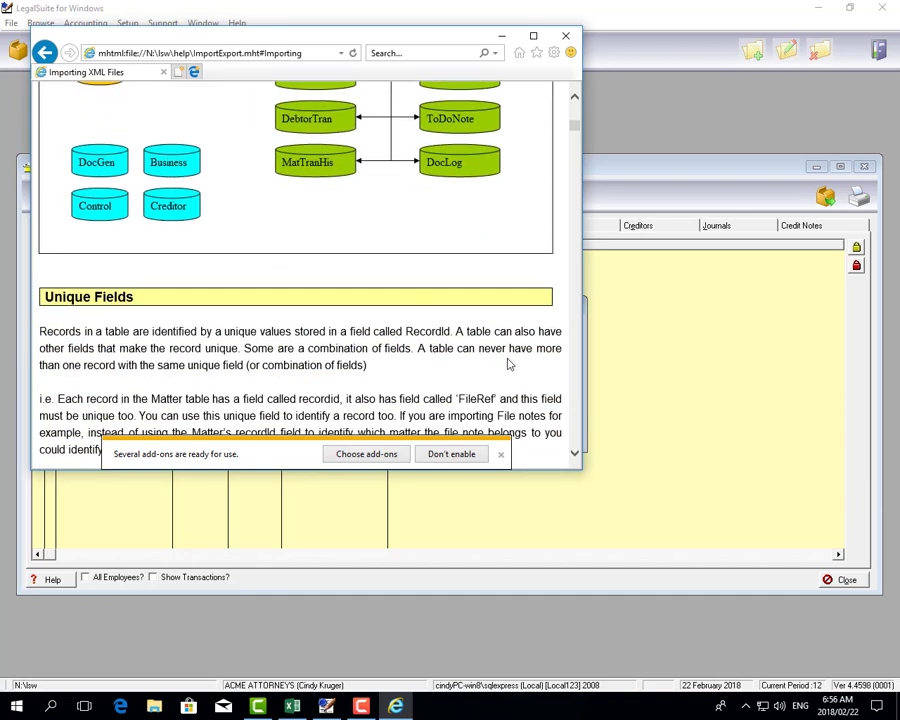
scroll(510, 366, down, 8)
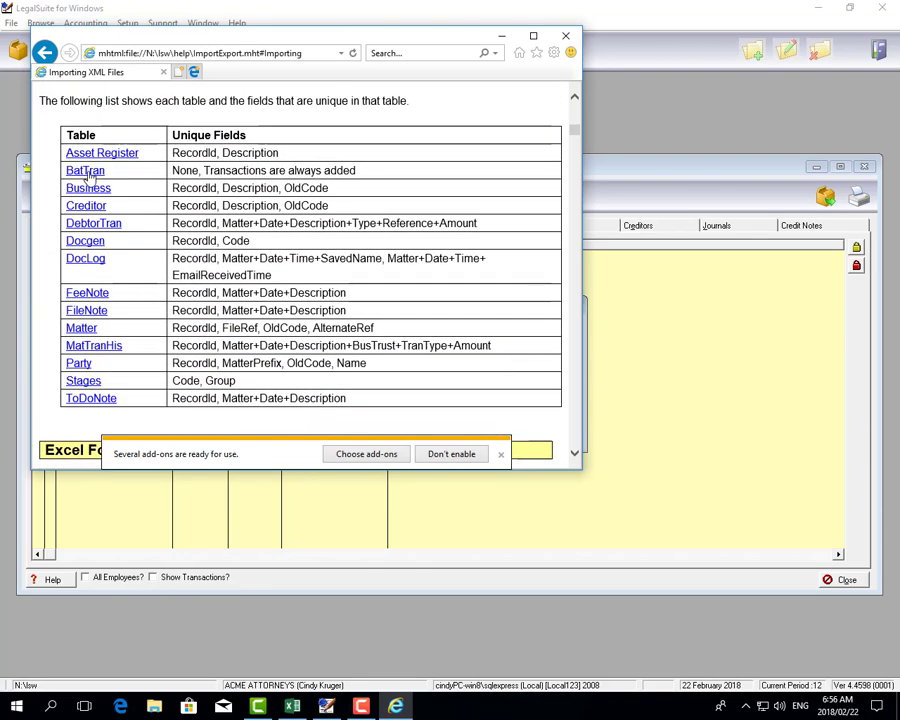
click(86, 171)
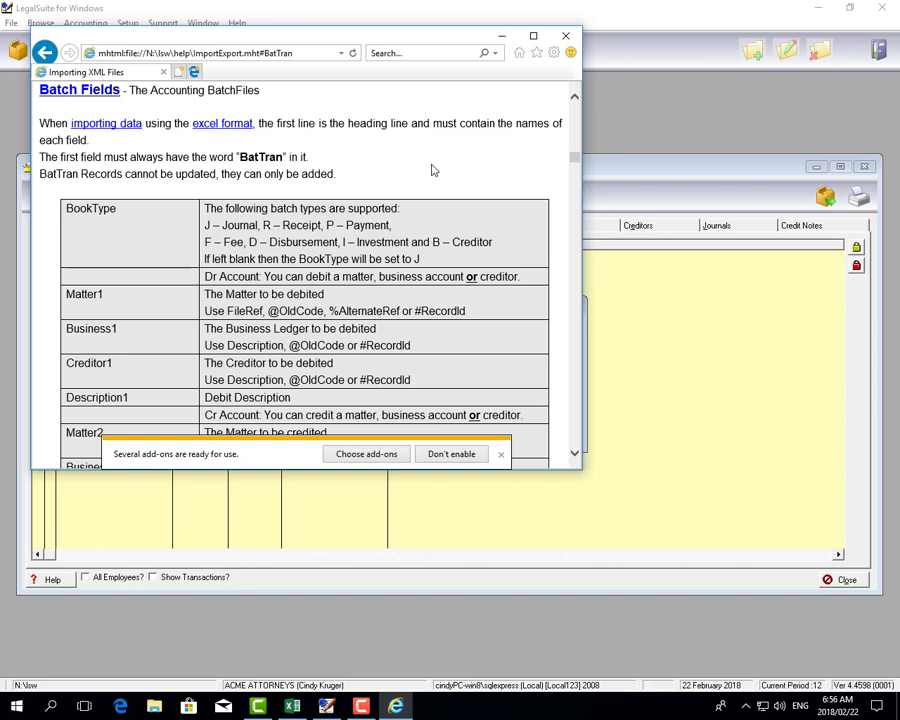
Switch to the blank Excel workbook and enter the heading BatTran in cell A1
click(295, 707)
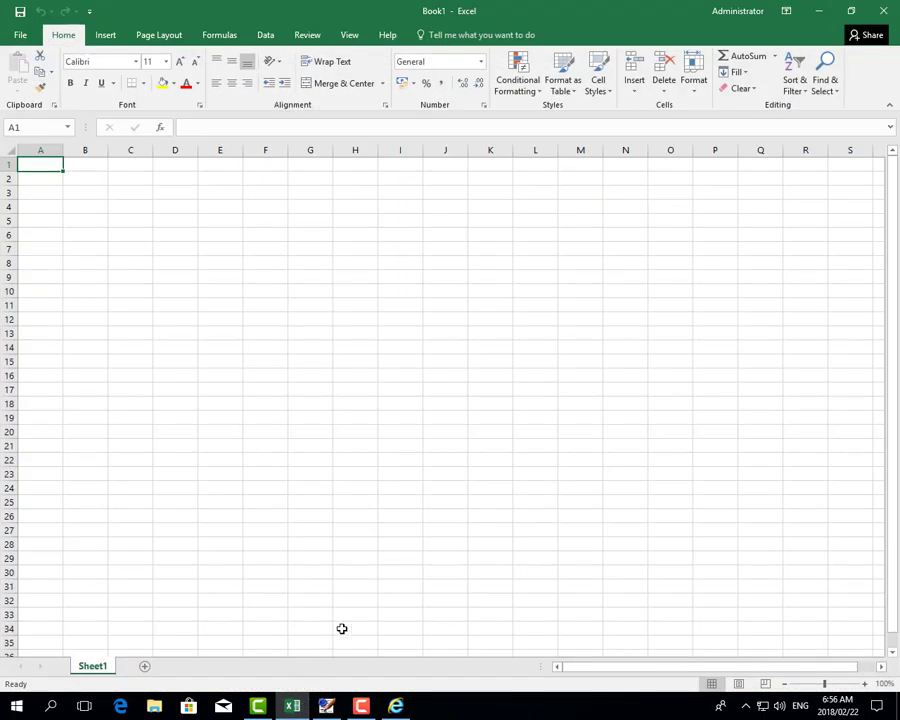
text(Bat)
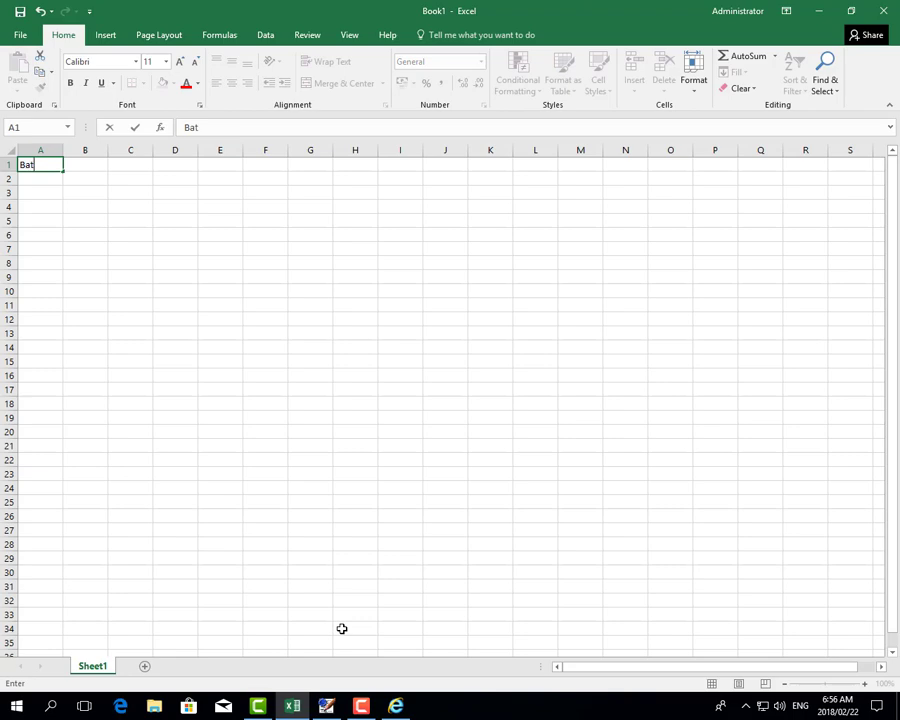
text(Tran)
Consult the batch field reference in the help, and enter the heading BookType in cell B1 of the Excel sheet
click(396, 706)
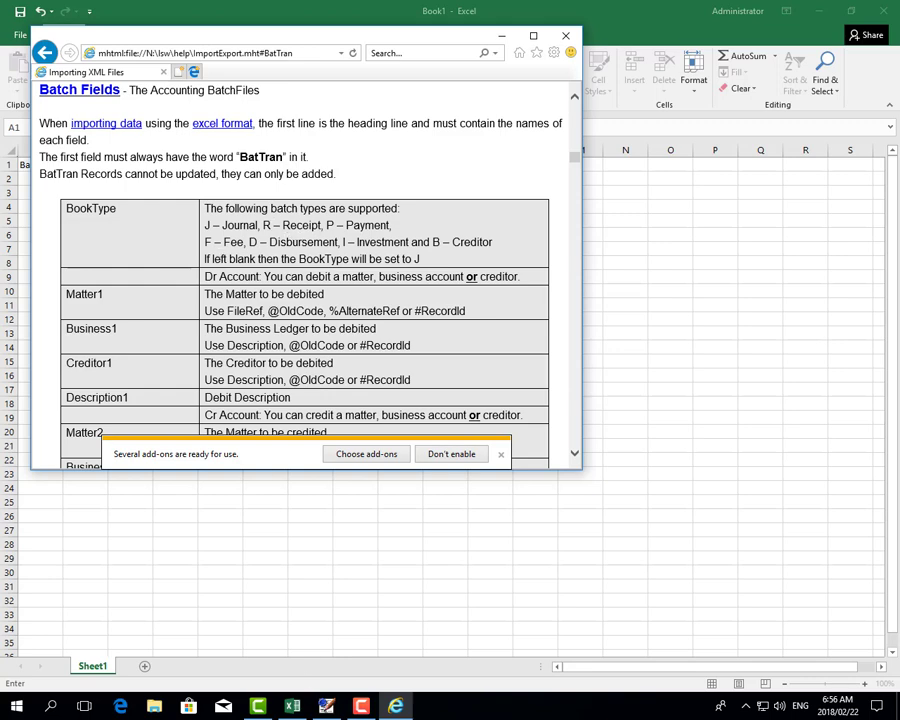
click(292, 706)
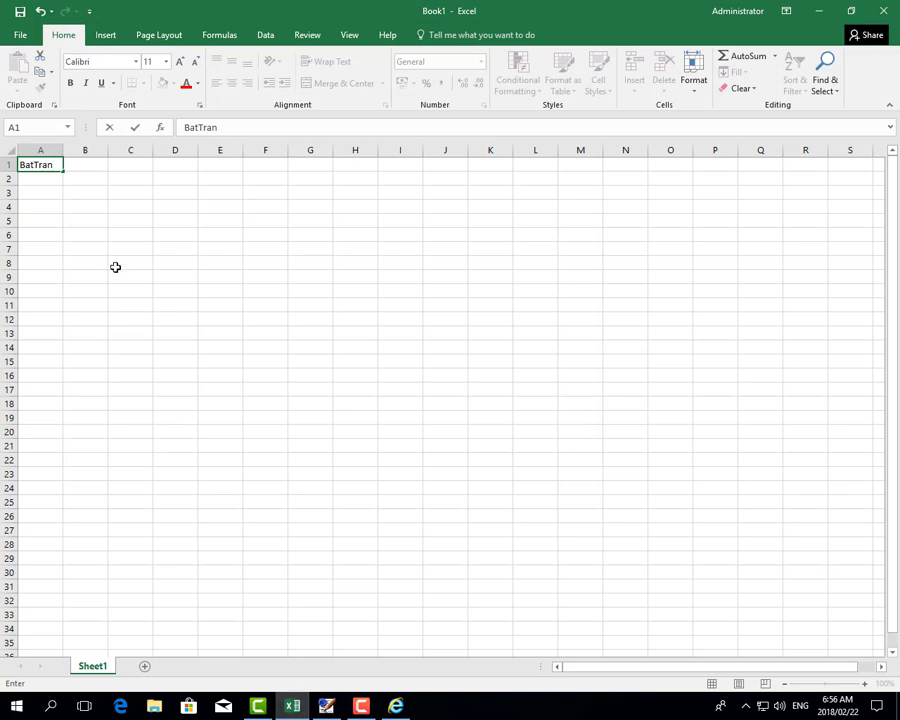
click(79, 166)
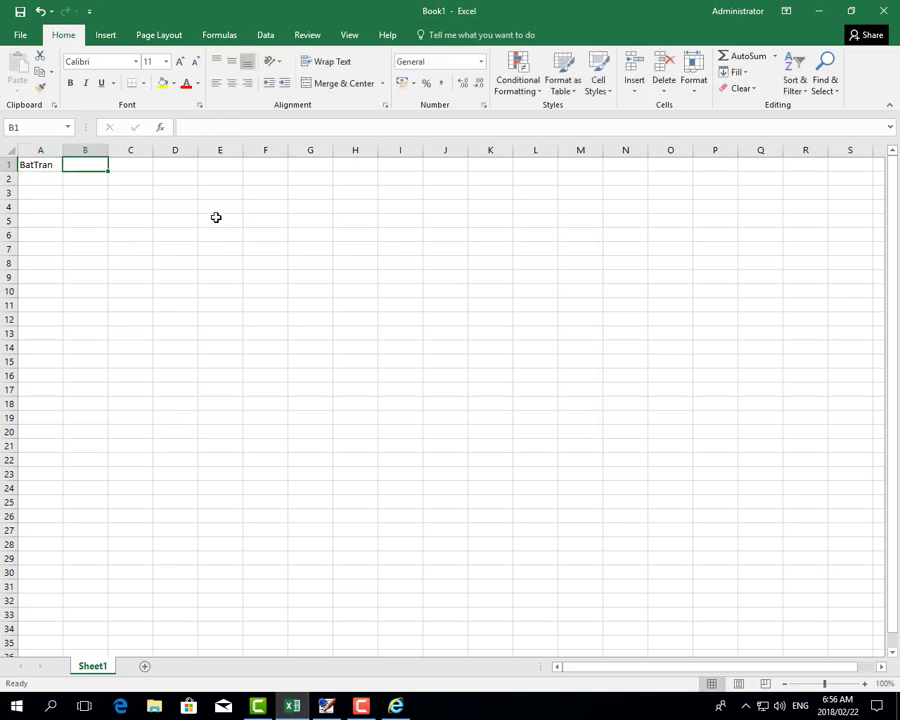
text(BookTy)
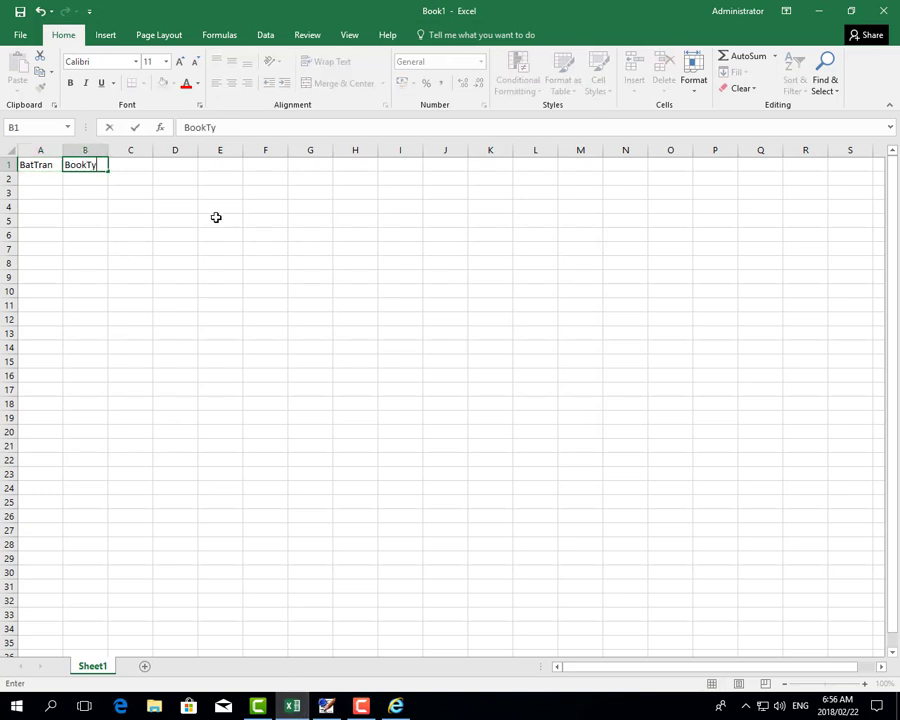
text(pe)
key(Tab)
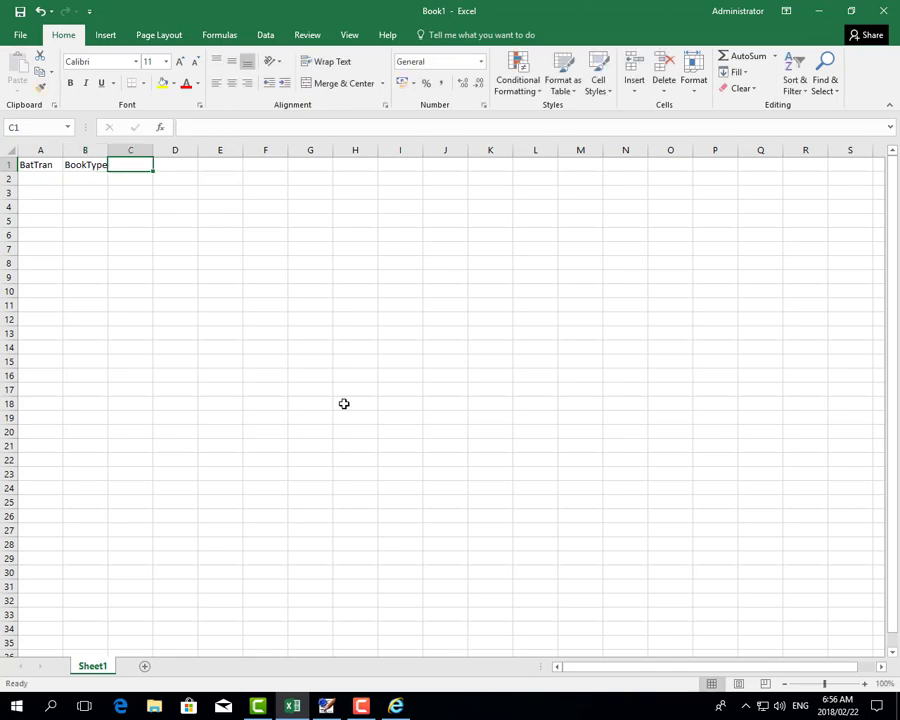
Check the debit account fields in the help, and enter the heading Matter1 in cell C1 of the Excel sheet
click(409, 712)
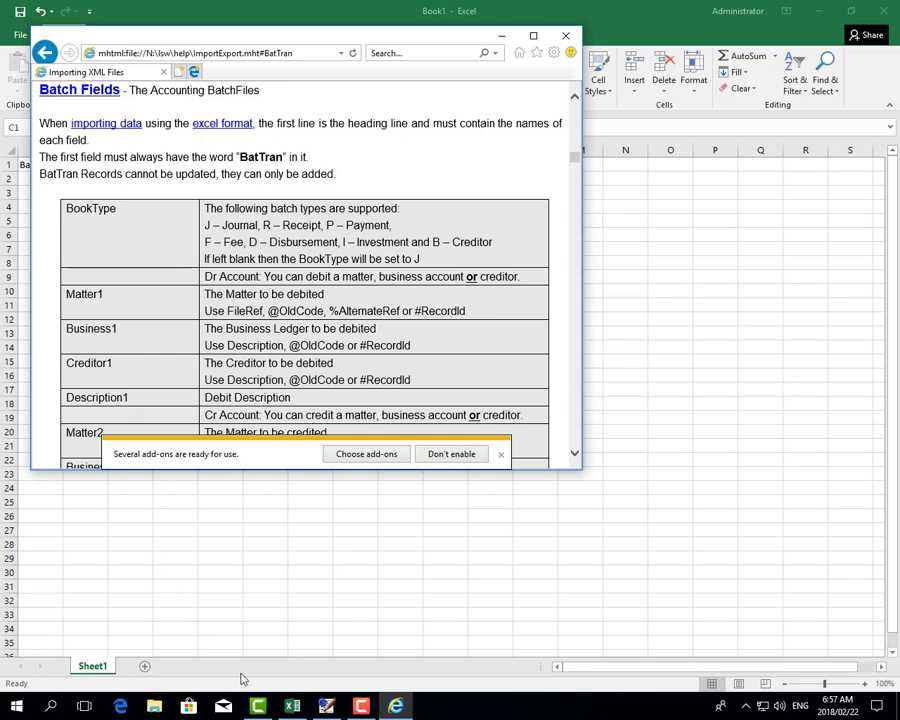
click(292, 706)
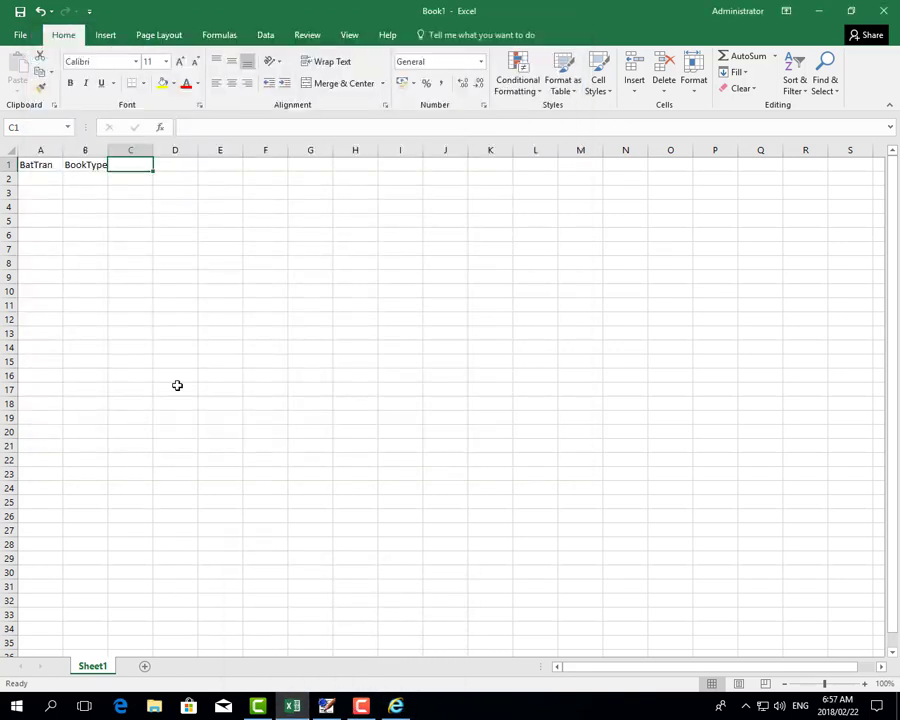
text(Matter1)
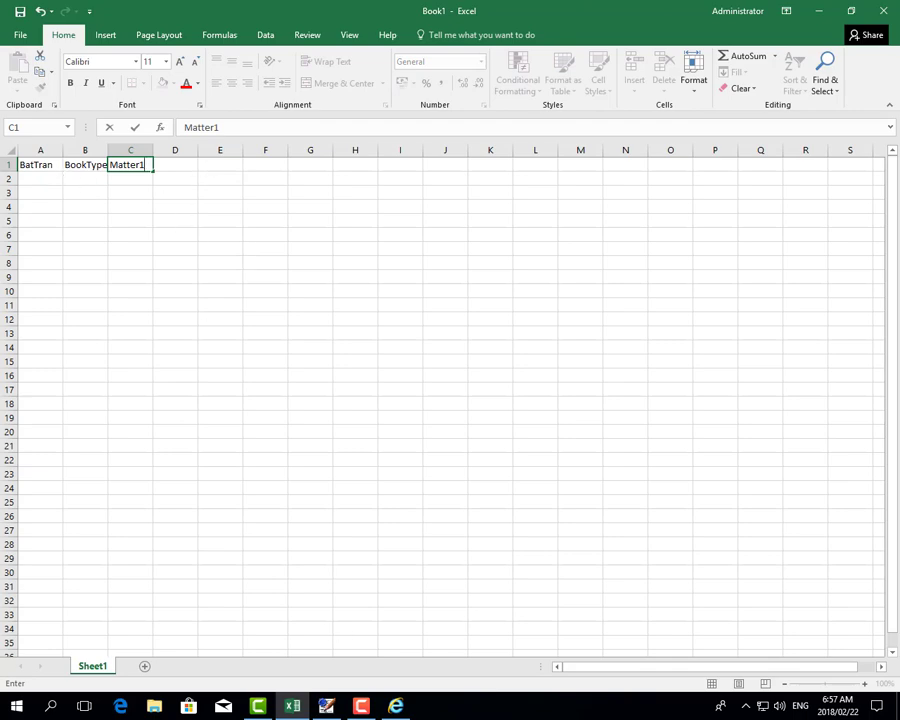
Look up the debit description field in the help, and enter the heading Description1 in cell D1 of the Excel sheet
click(396, 706)
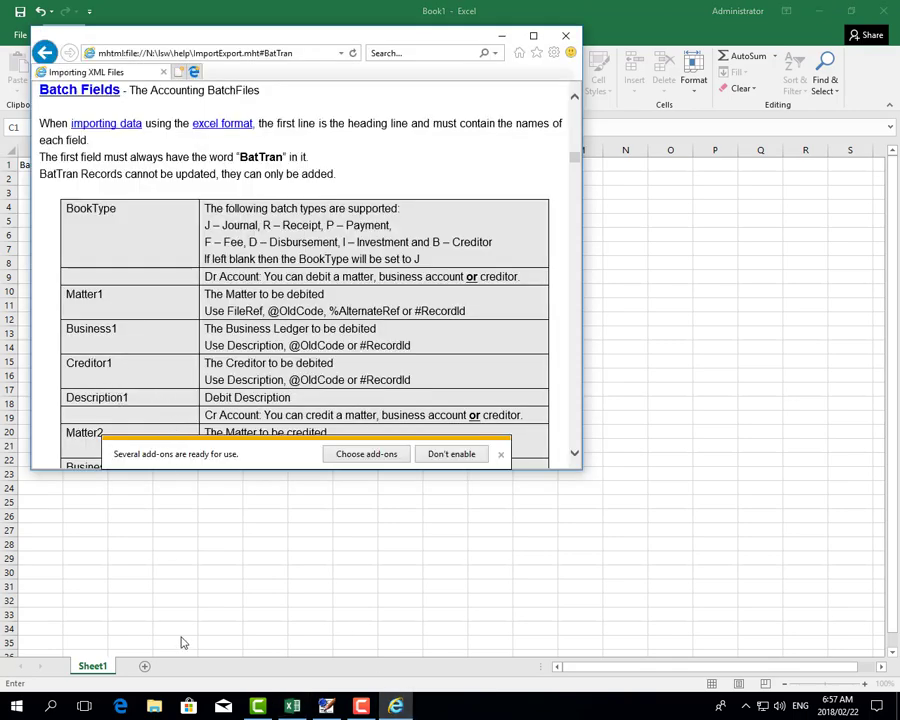
click(325, 707)
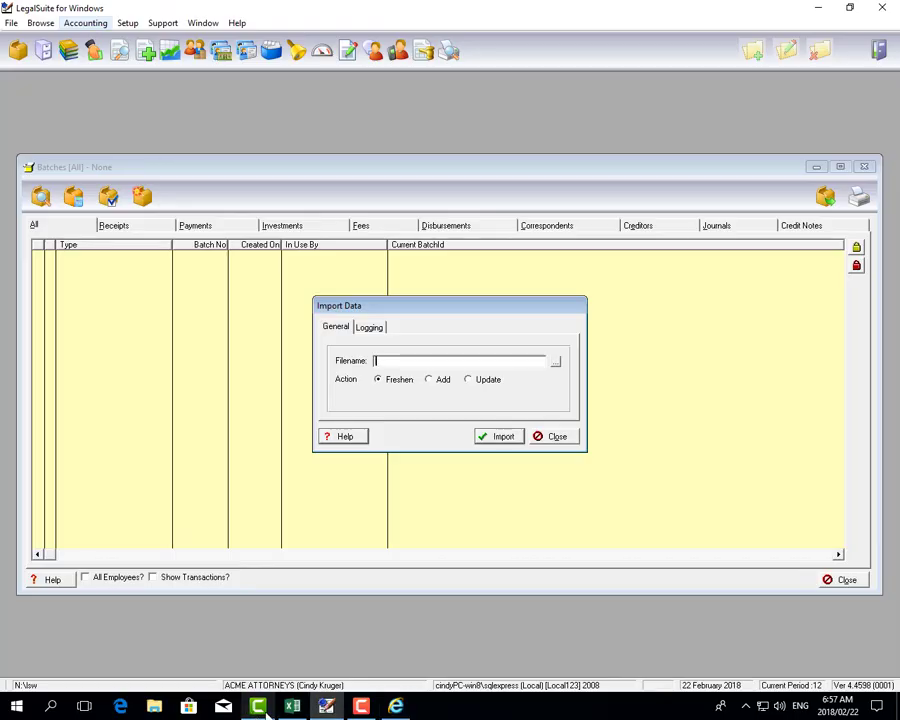
click(292, 706)
click(185, 167)
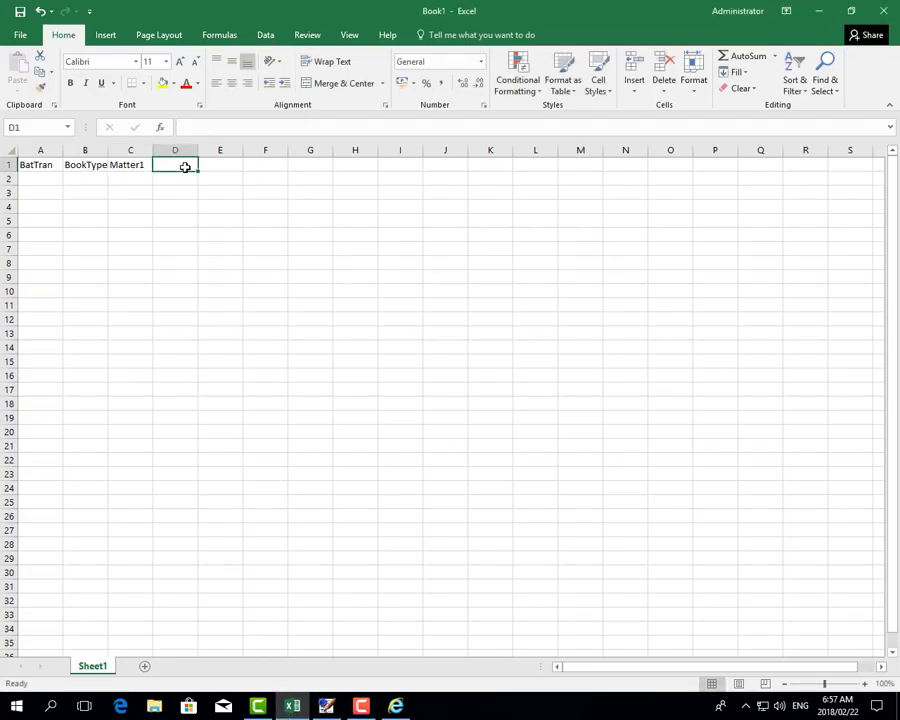
text(Des)
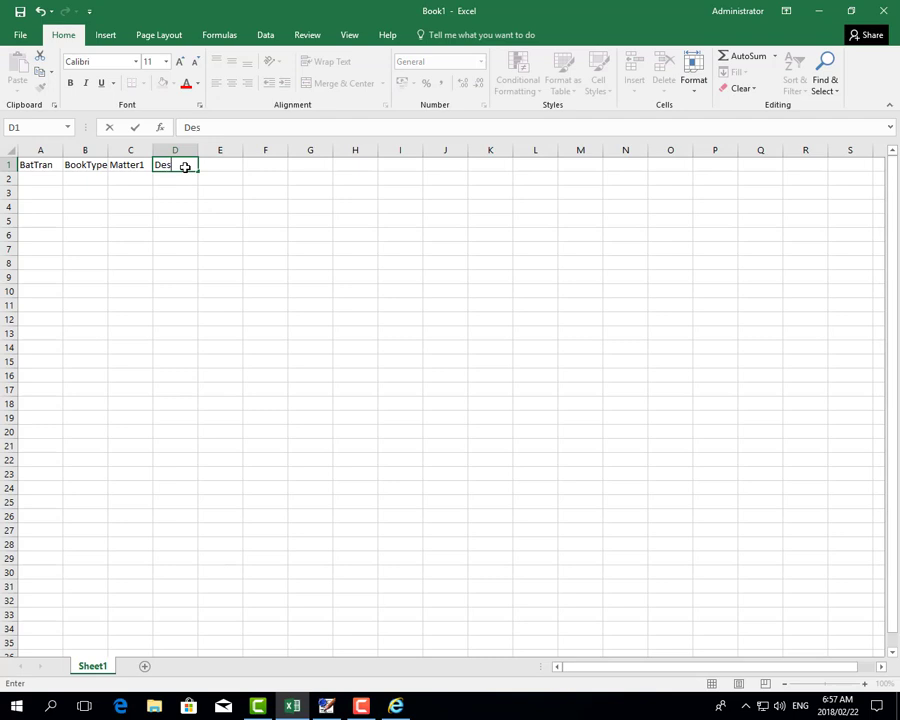
text(cription1)
click(233, 167)
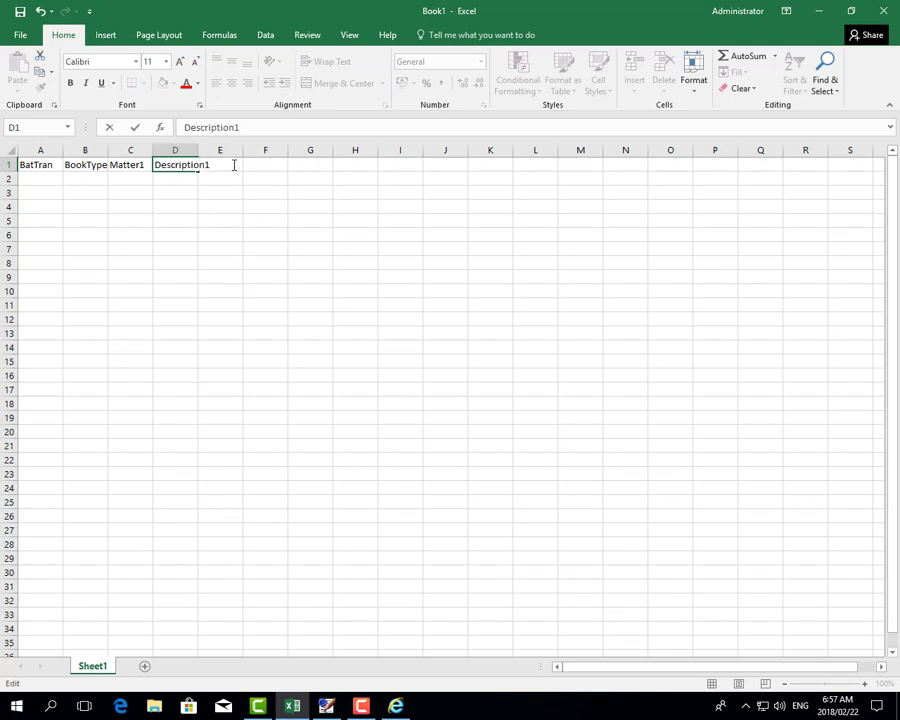
Review the credit account fields in the help, and enter the heading Business2 in cell E1 of the Excel sheet
click(396, 706)
scroll(140, 313, down, 4)
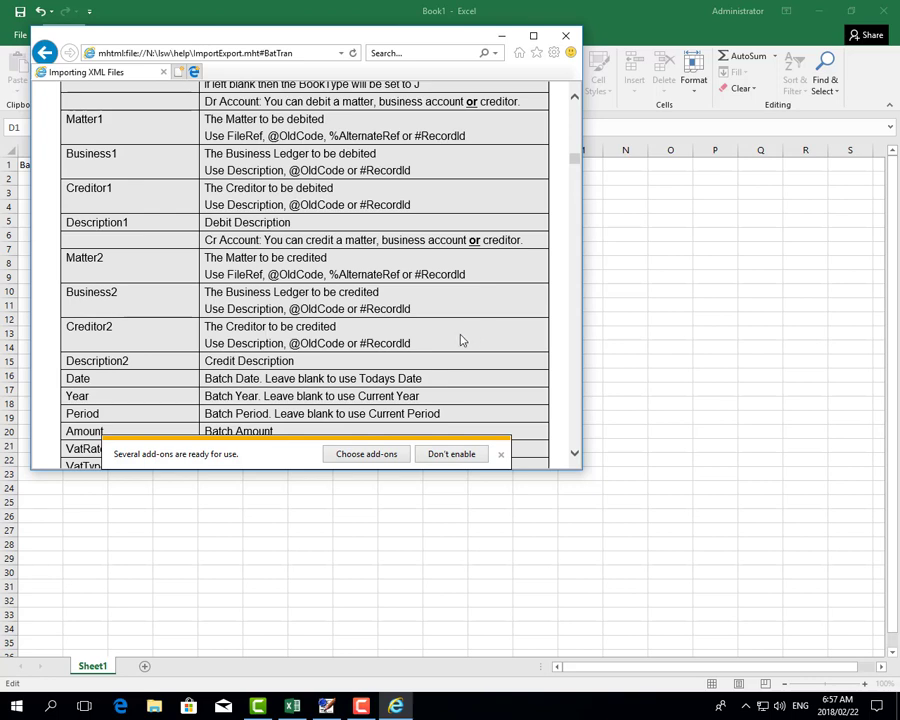
click(292, 706)
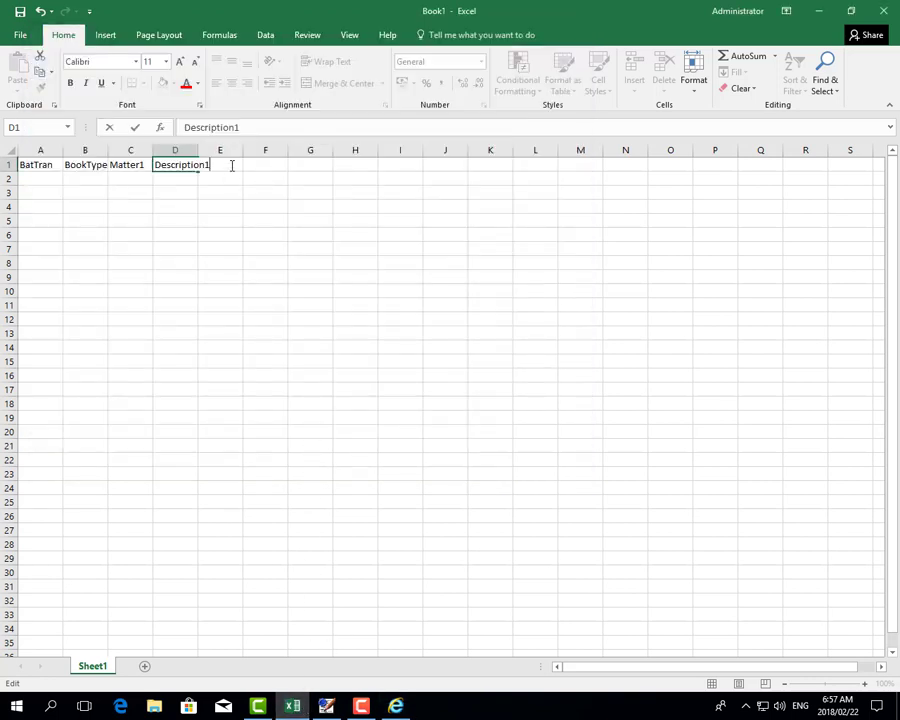
key(Return)
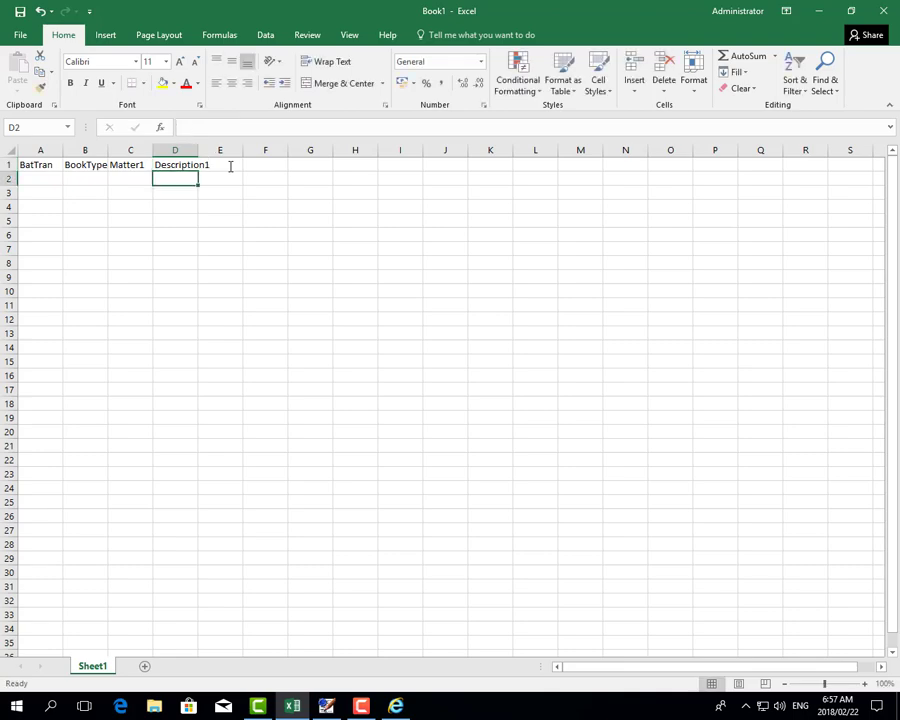
click(244, 163)
click(234, 163)
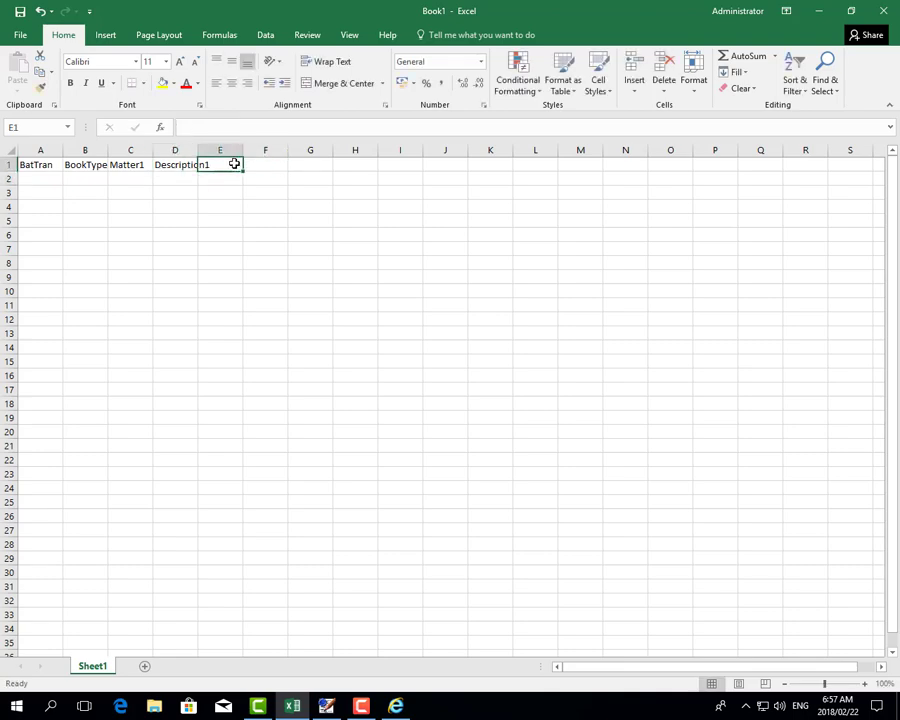
text(Bus)
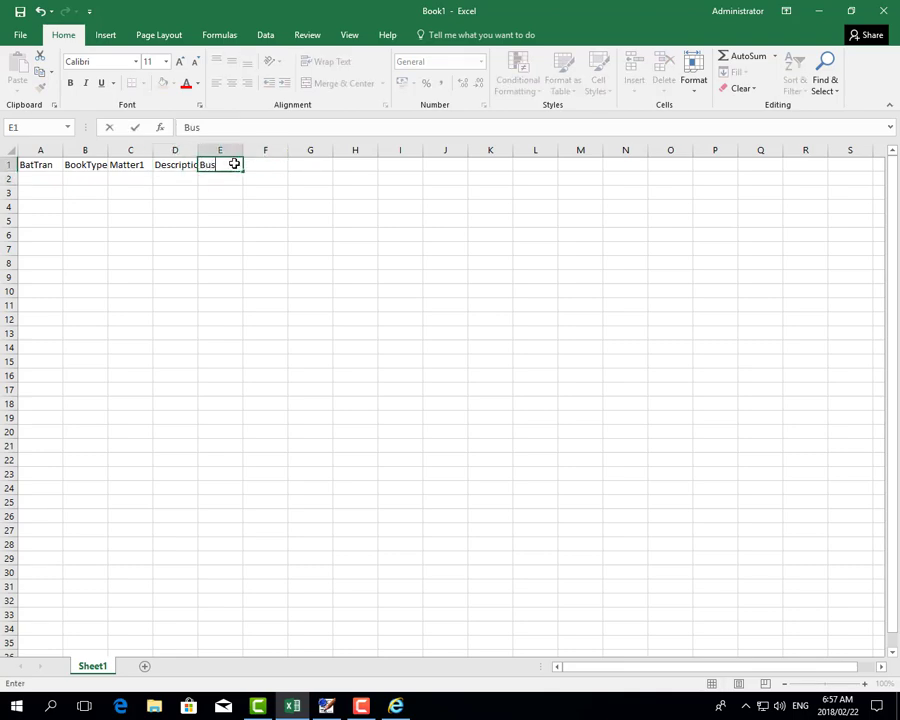
text(iness2)
key(Return)
key(Right)
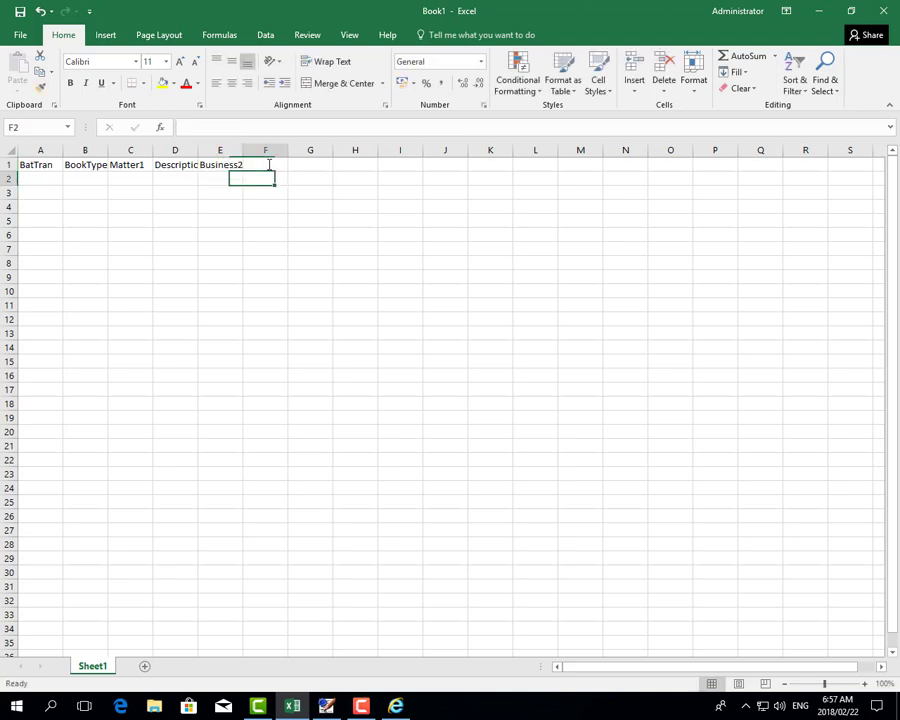
Check the credit description field in the help, and enter the heading Description2 in cell F1 of the Excel sheet
click(269, 164)
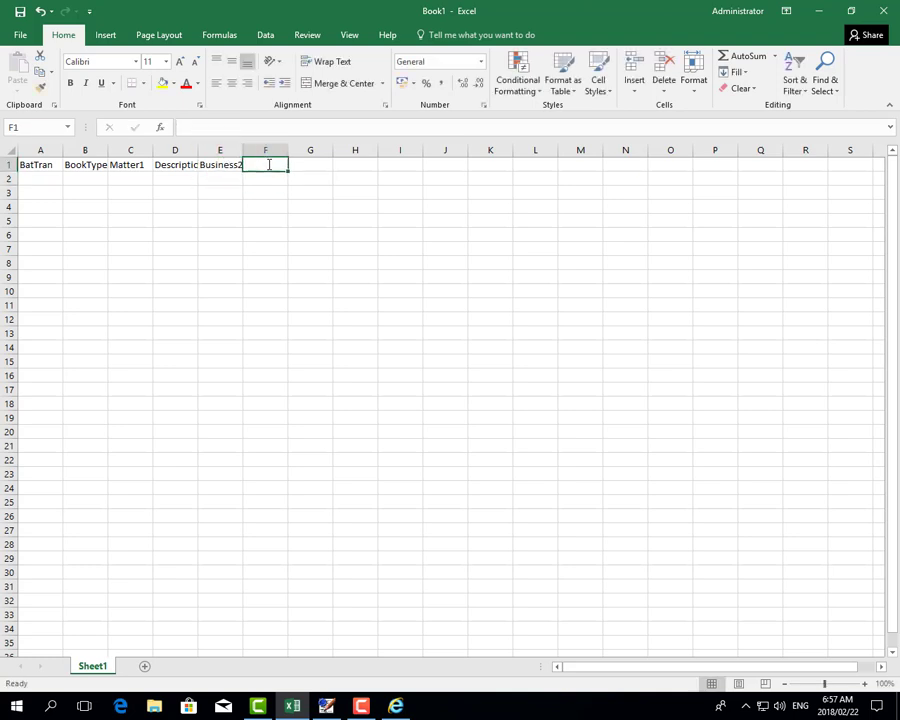
click(395, 706)
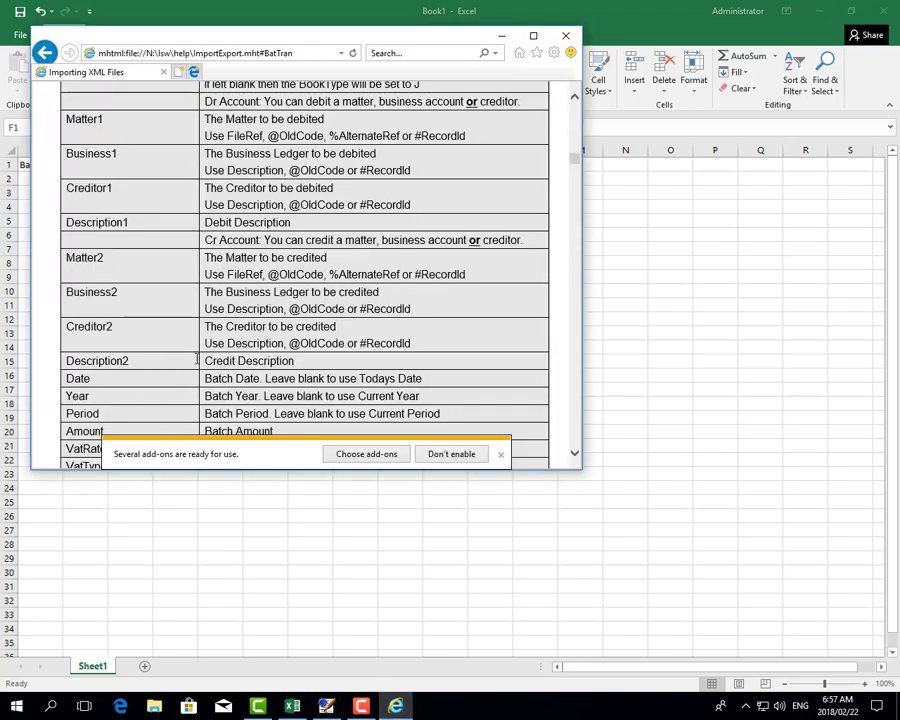
click(292, 706)
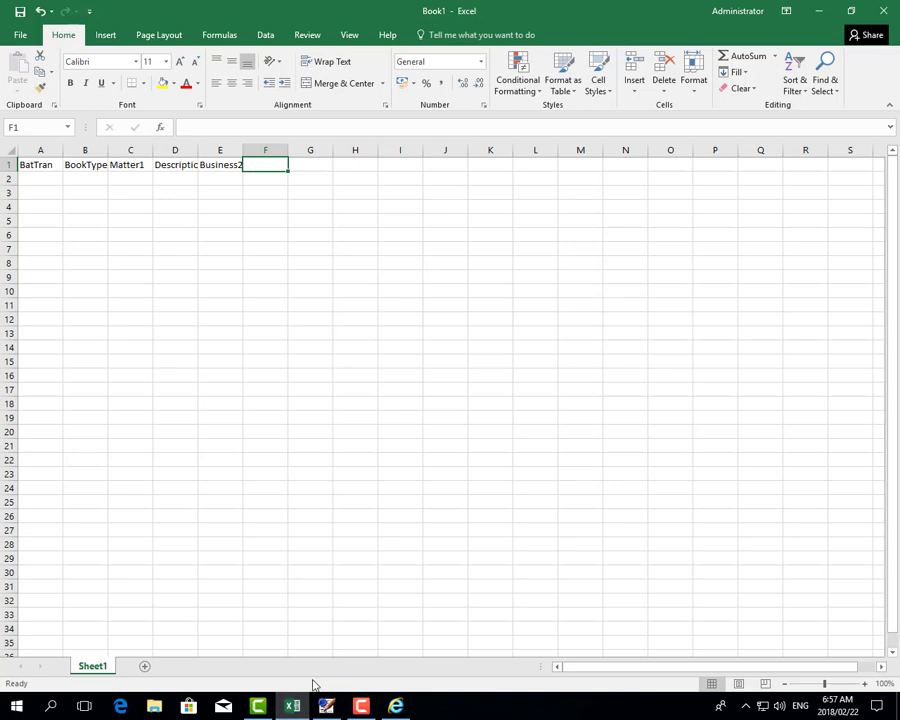
text(Descript)
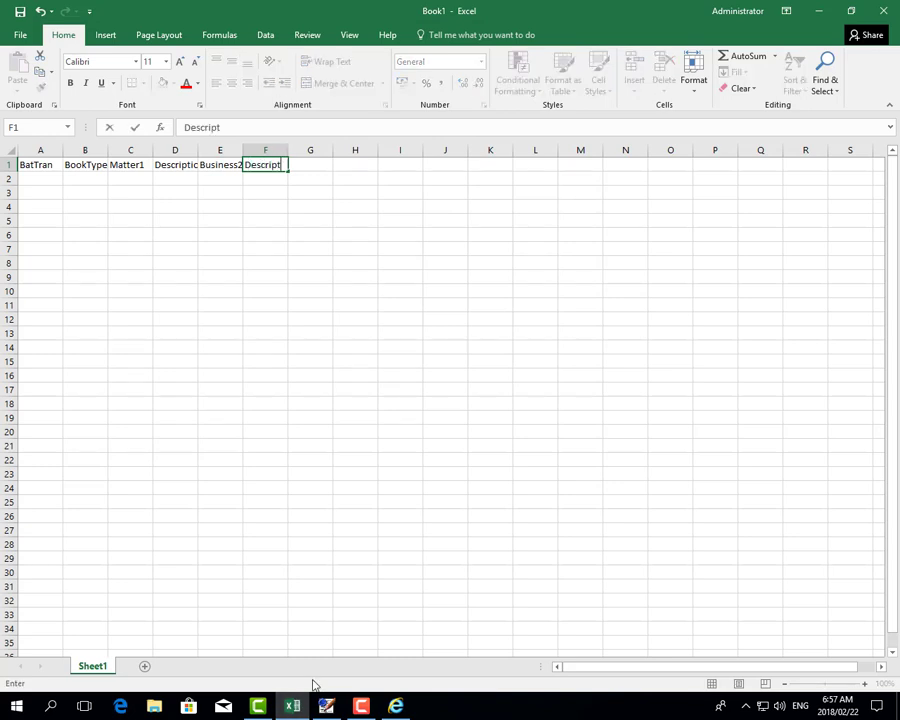
text(ion2)
key(Return)
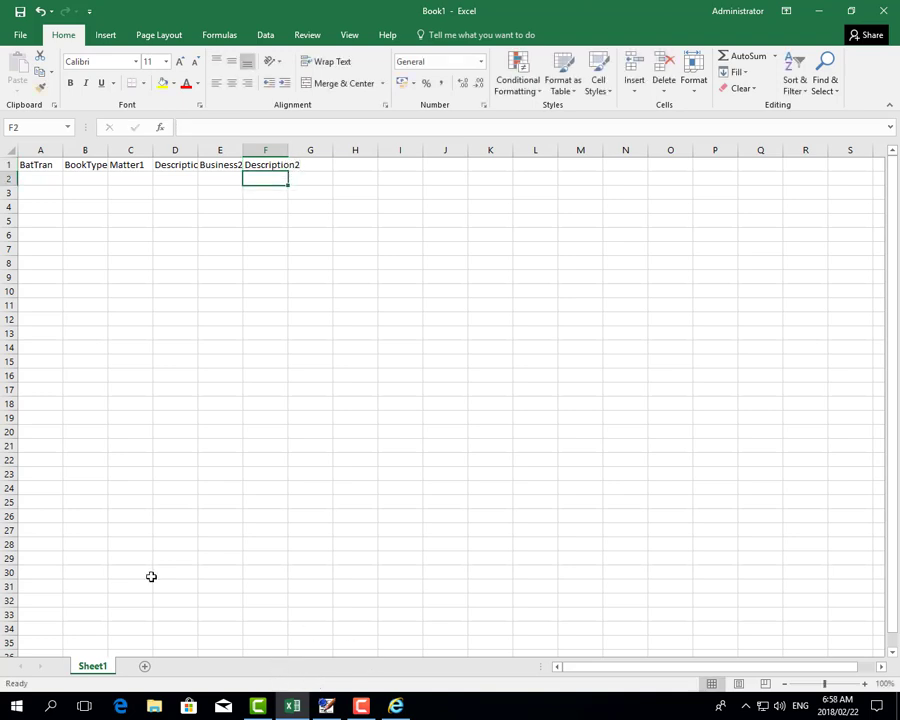
Consult the batch date fields in the help, and enter the headings Year, Period and Date in cells G1 to I1 of the Excel sheet
click(314, 165)
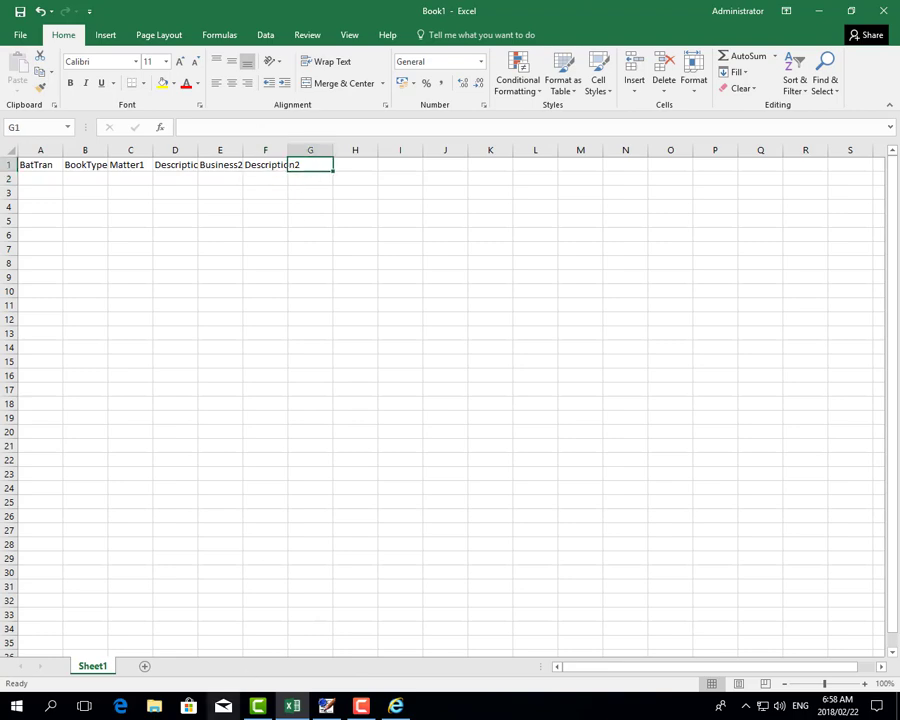
click(396, 706)
scroll(452, 304, down, 2)
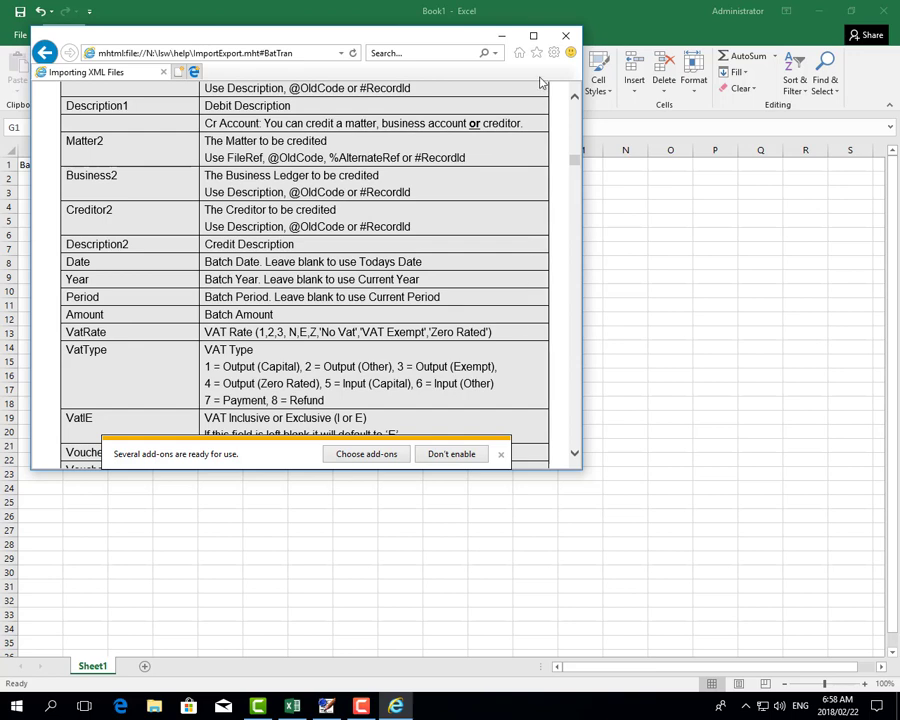
click(501, 35)
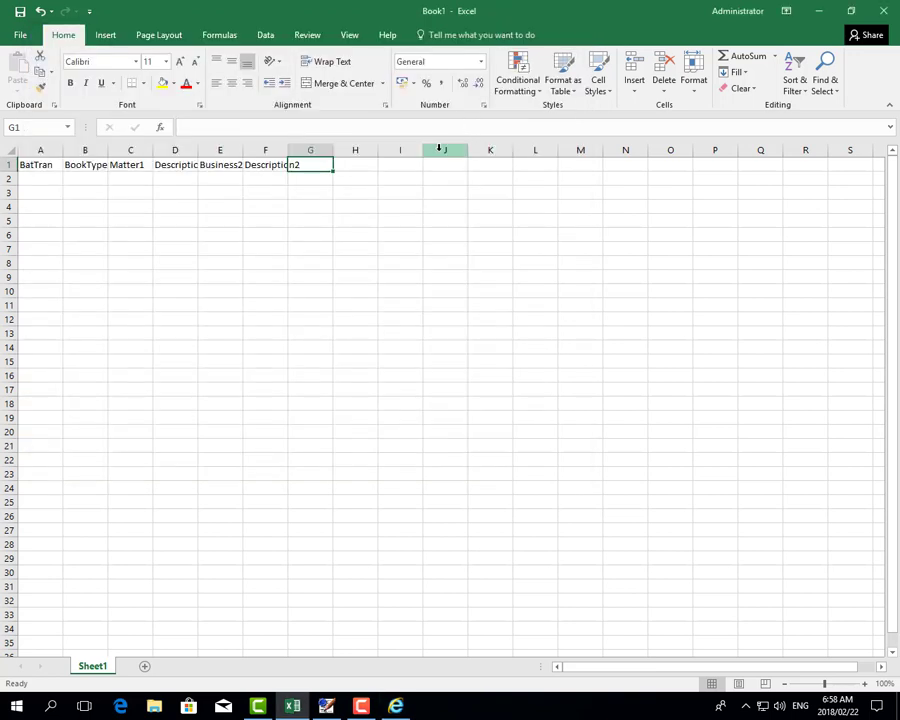
text(Year)
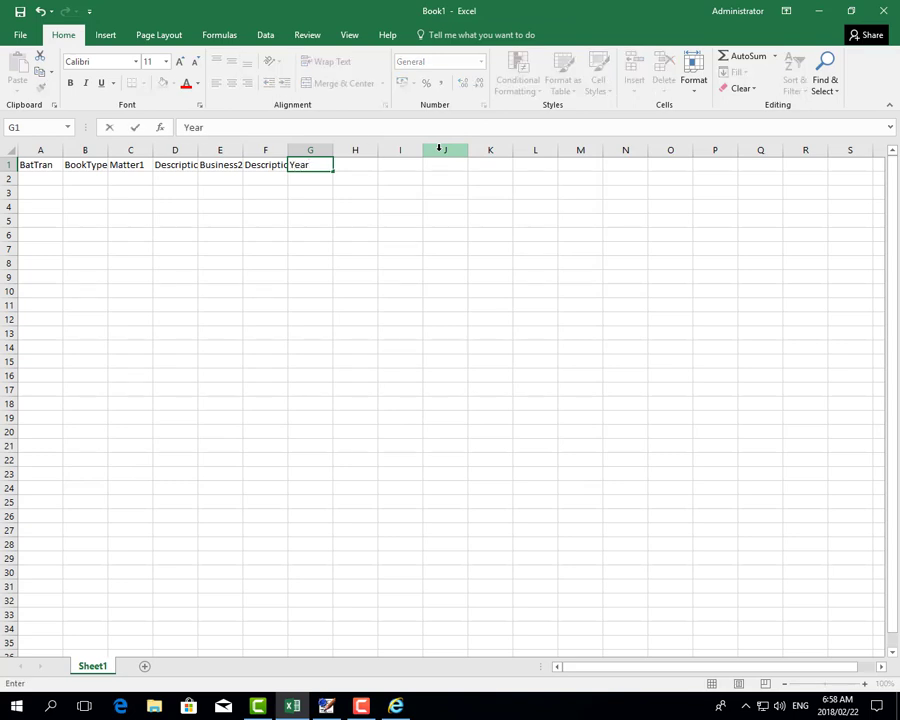
key(Tab)
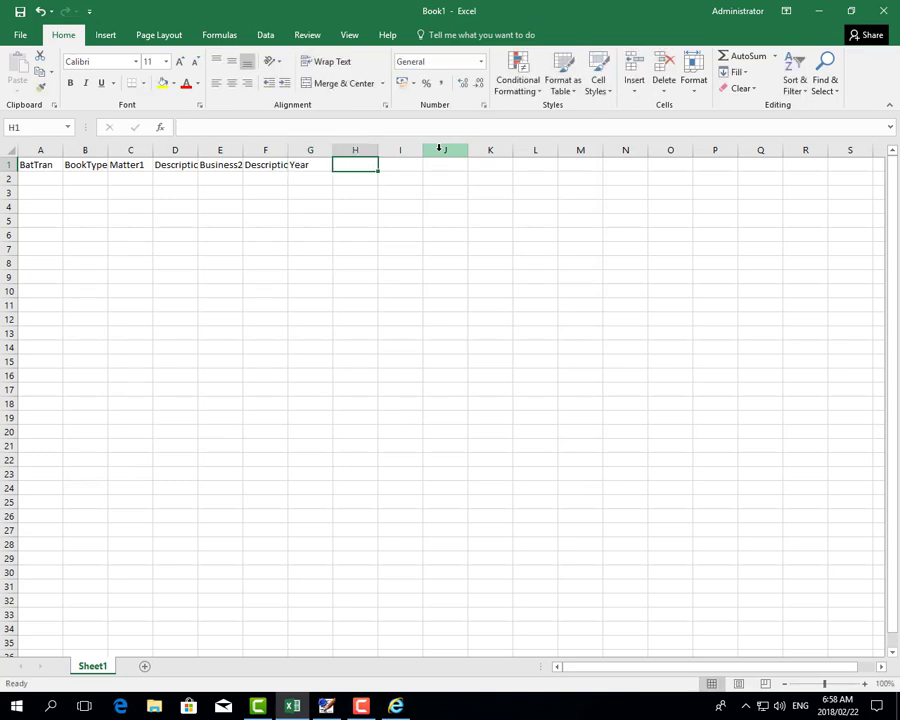
text(Period)
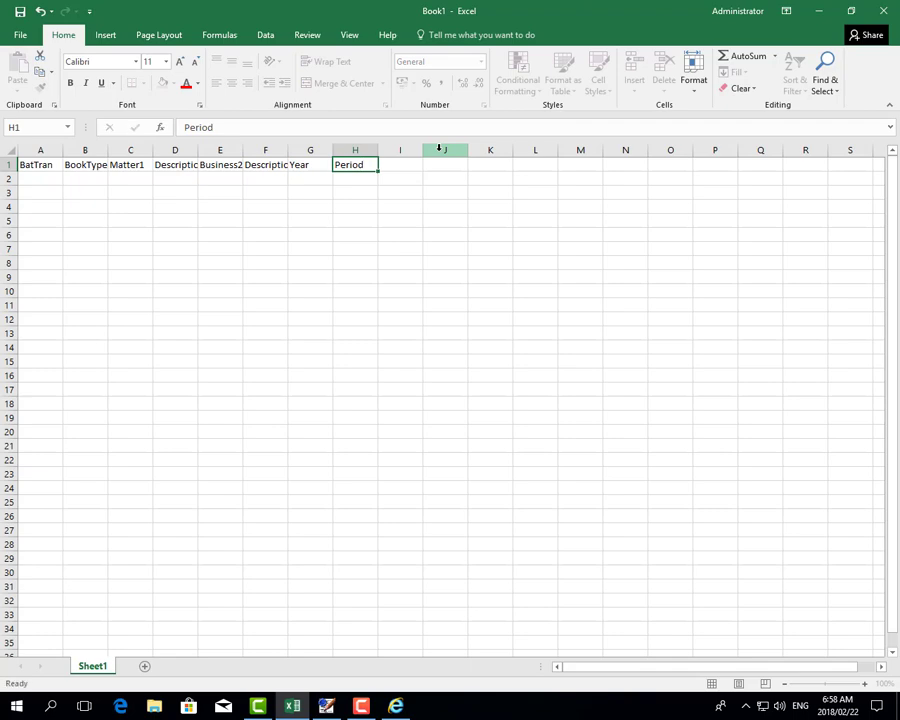
key(Tab)
text(Date)
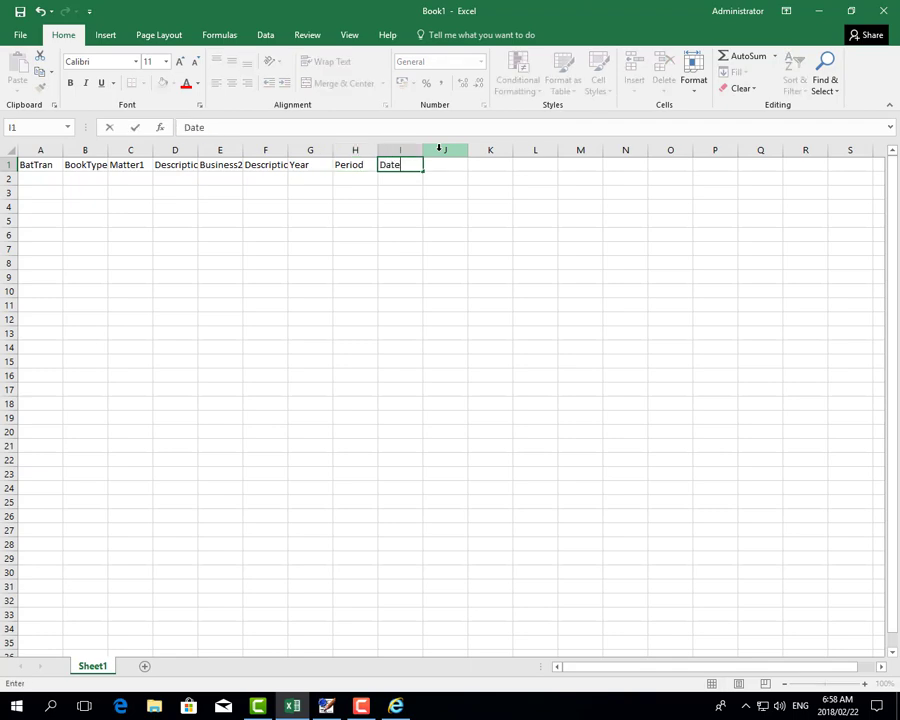
key(Tab)
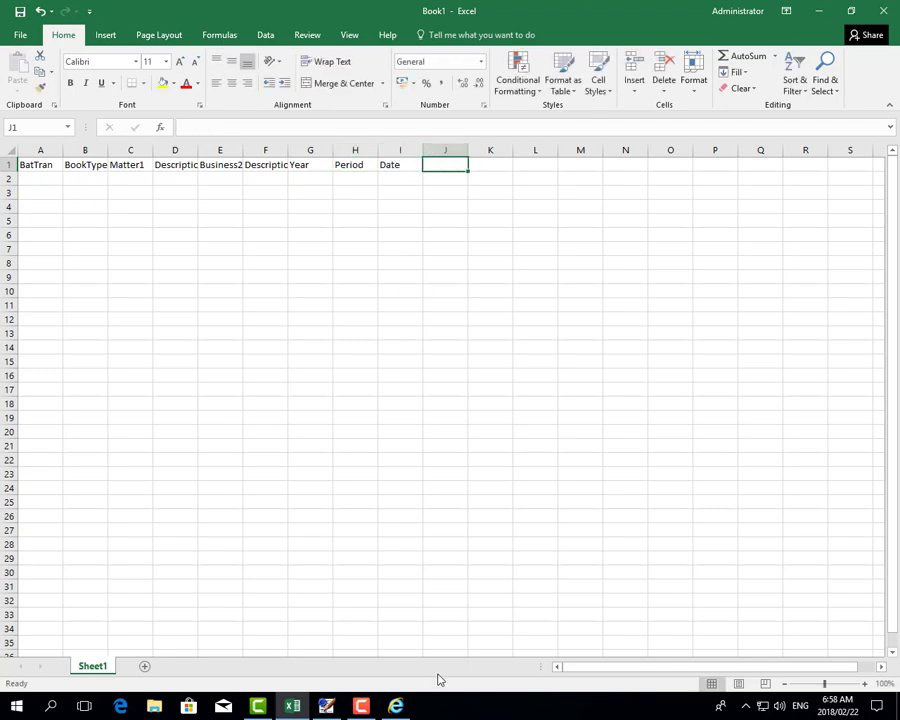
Look up the batch amount field in the help, and enter the heading Amount in cell J1 of the Excel sheet
click(396, 706)
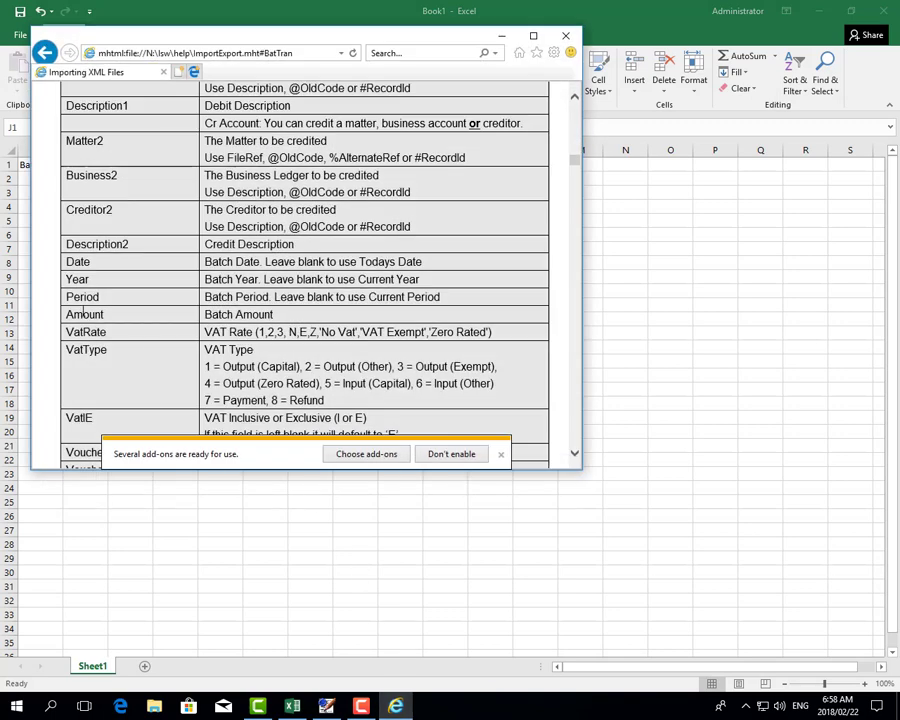
click(292, 706)
text(A)
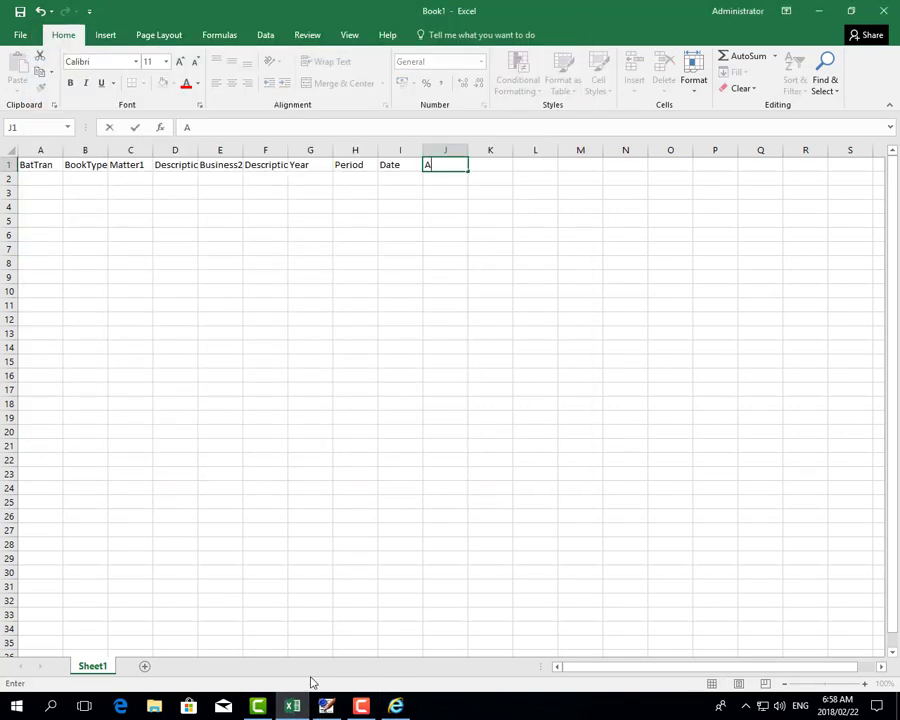
text(mount)
key(Tab)
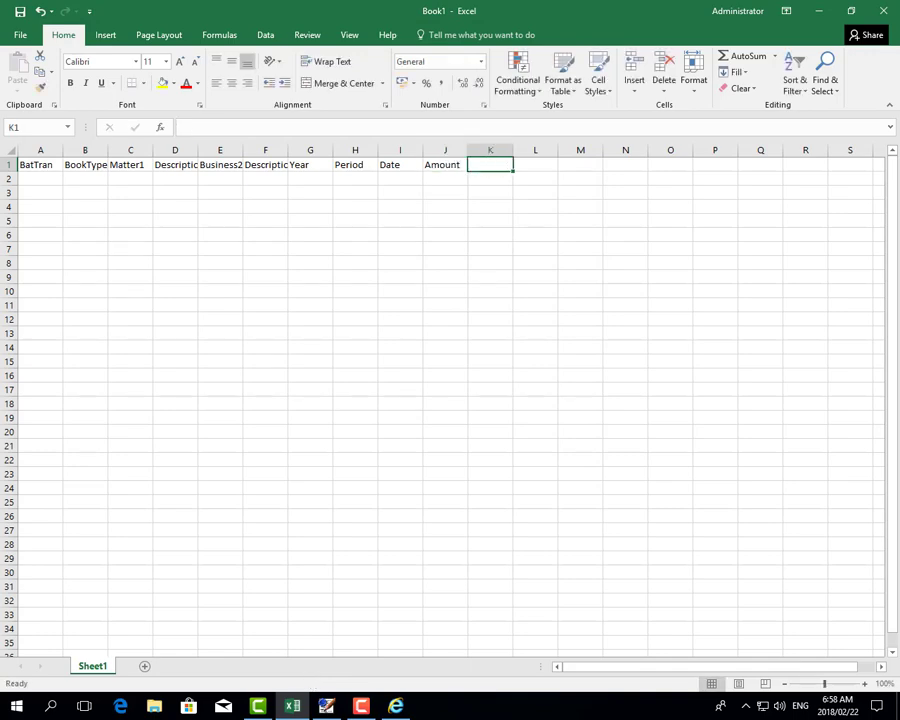
Review the VAT and voucher fields in the help, and enter the heading VoucherType in cell K1 of the Excel sheet
click(334, 706)
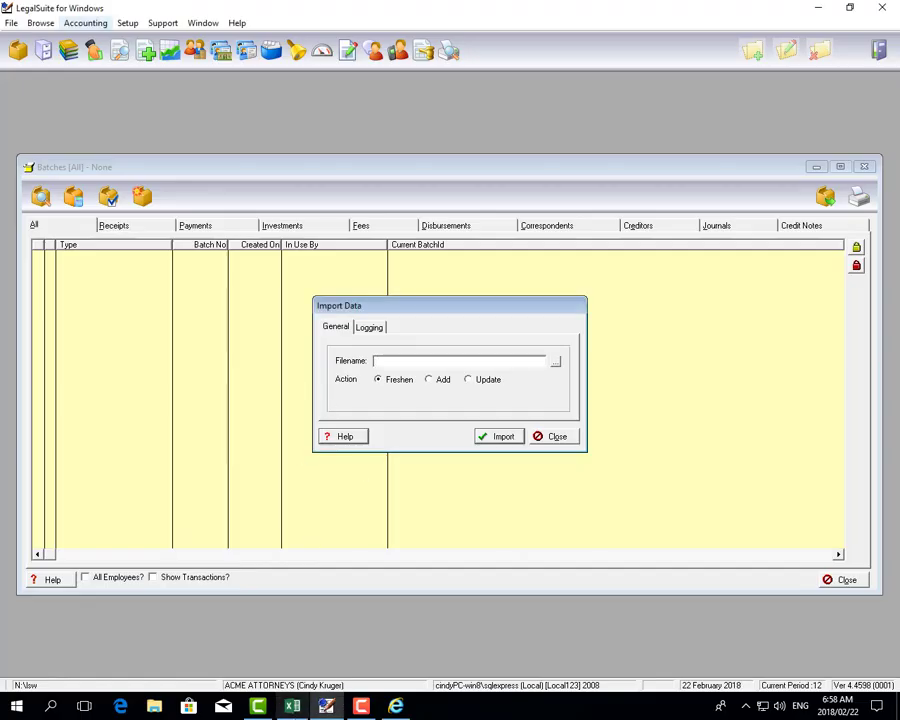
click(397, 706)
scroll(401, 388, down, 4)
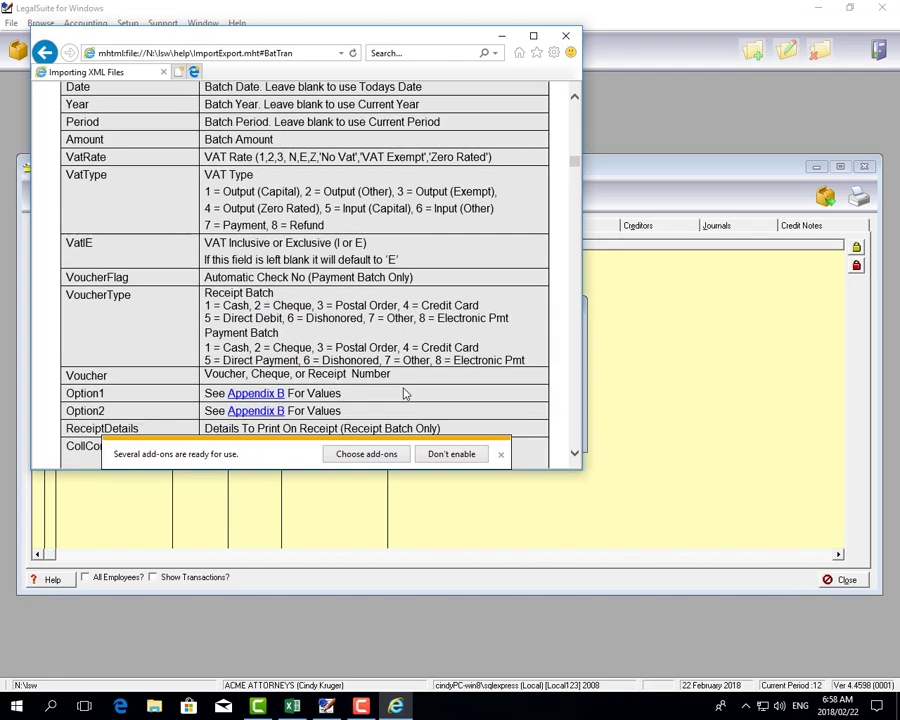
scroll(404, 393, down, 1)
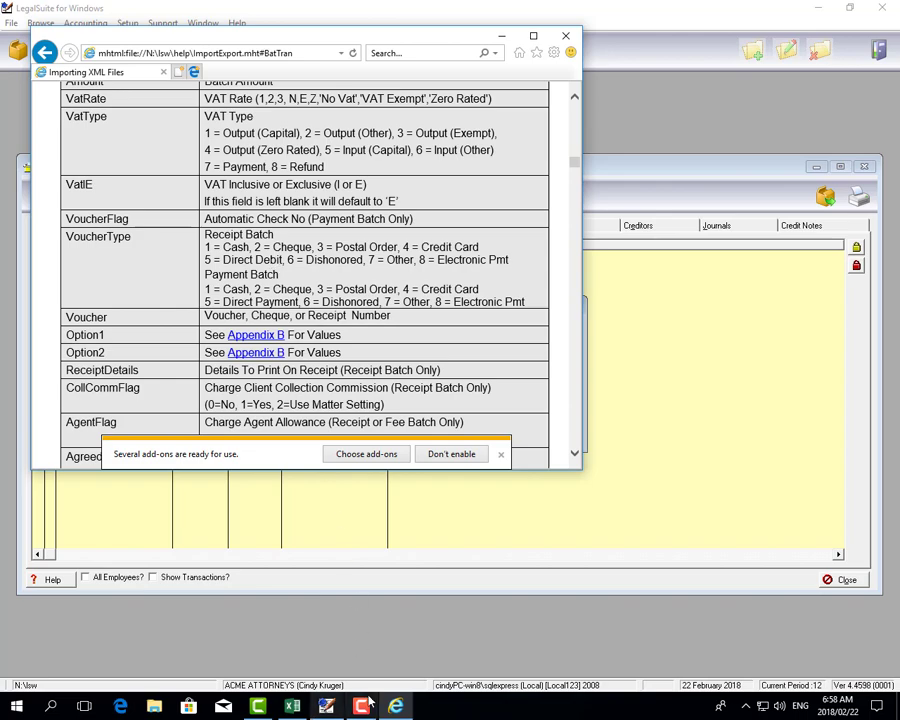
click(300, 709)
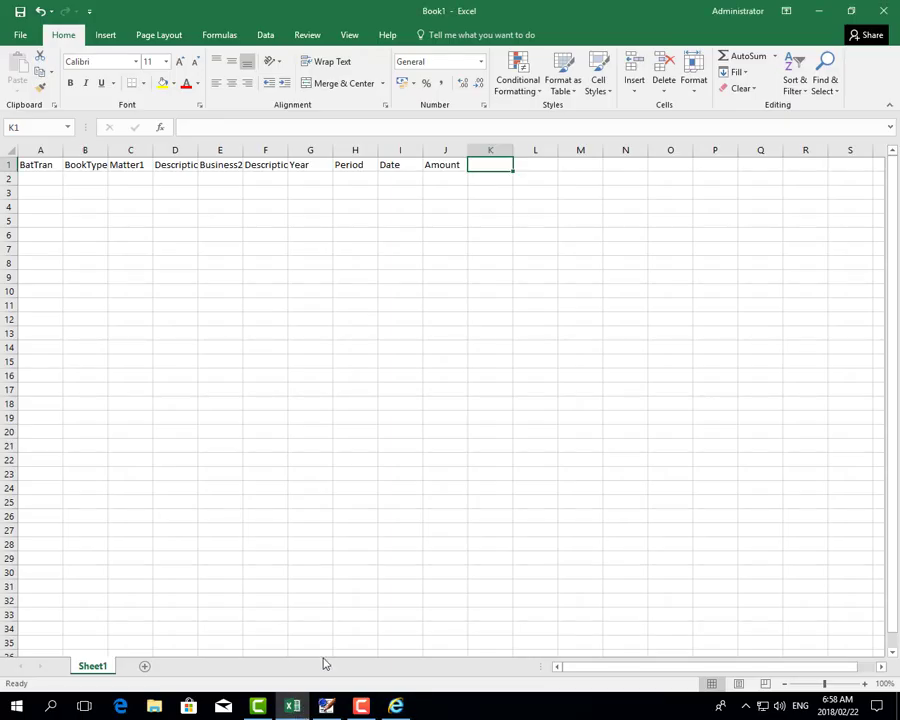
text(VoucherType)
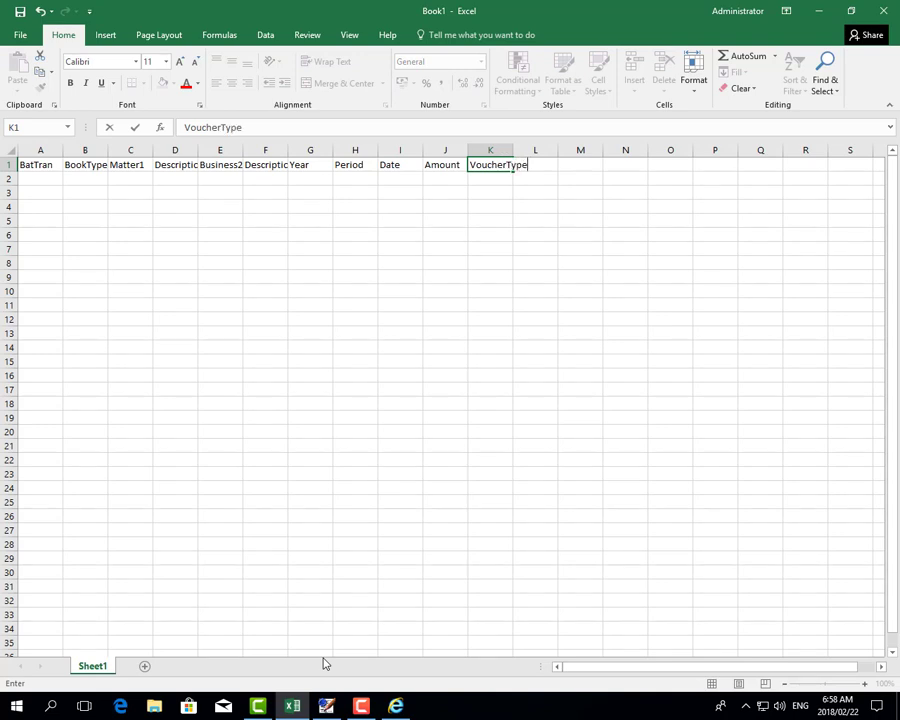
key(Return)
key(Right)
key(Up)
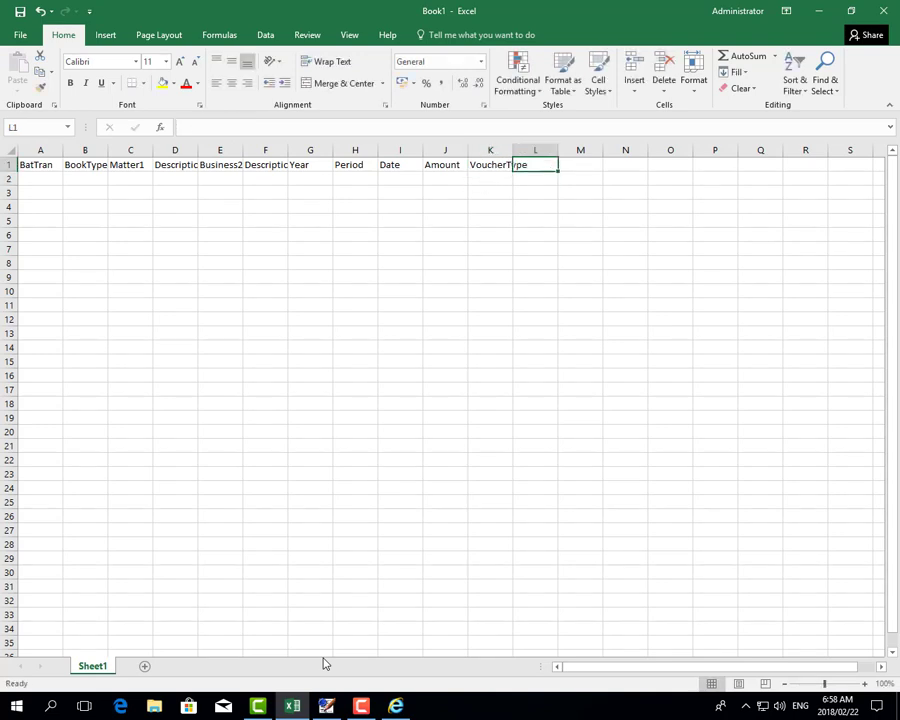
Review the receipts batch options in Appendix B of the help, and enter the heading Option1 in cell L1 of the Excel sheet
click(400, 705)
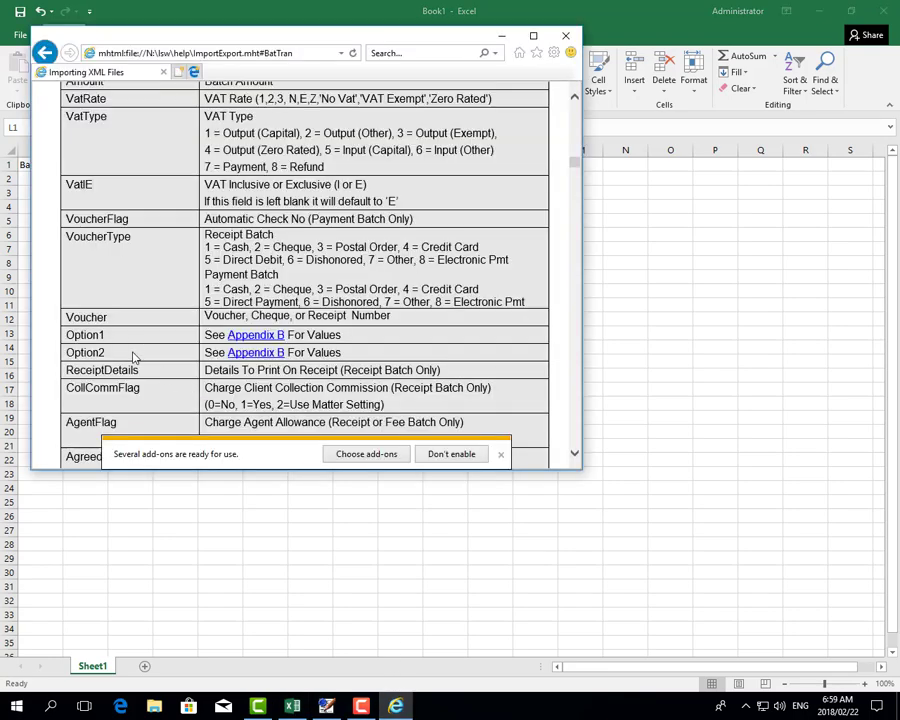
click(250, 336)
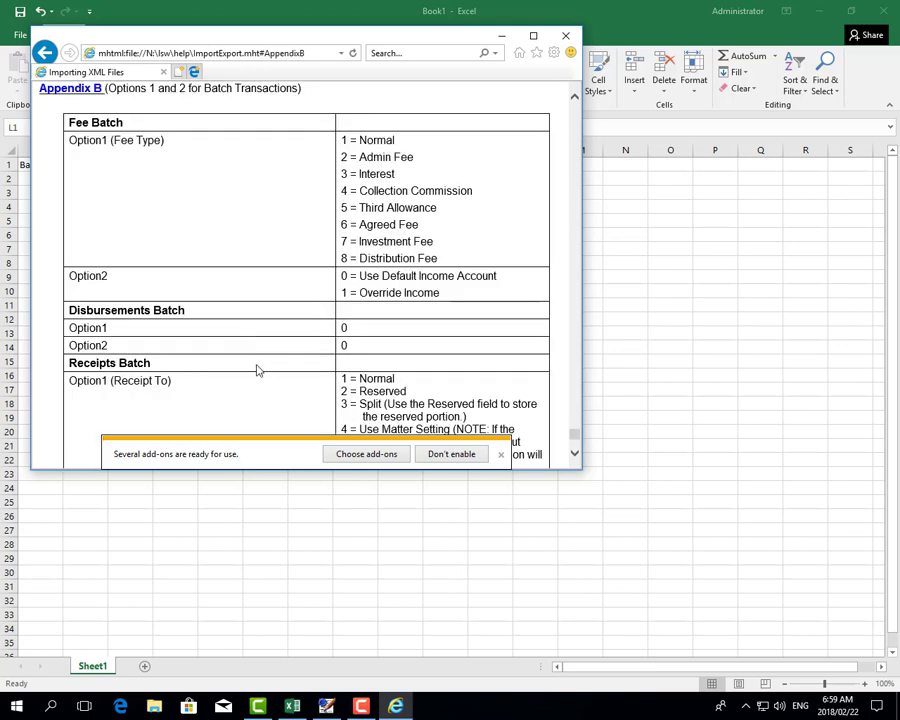
scroll(262, 374, down, 2)
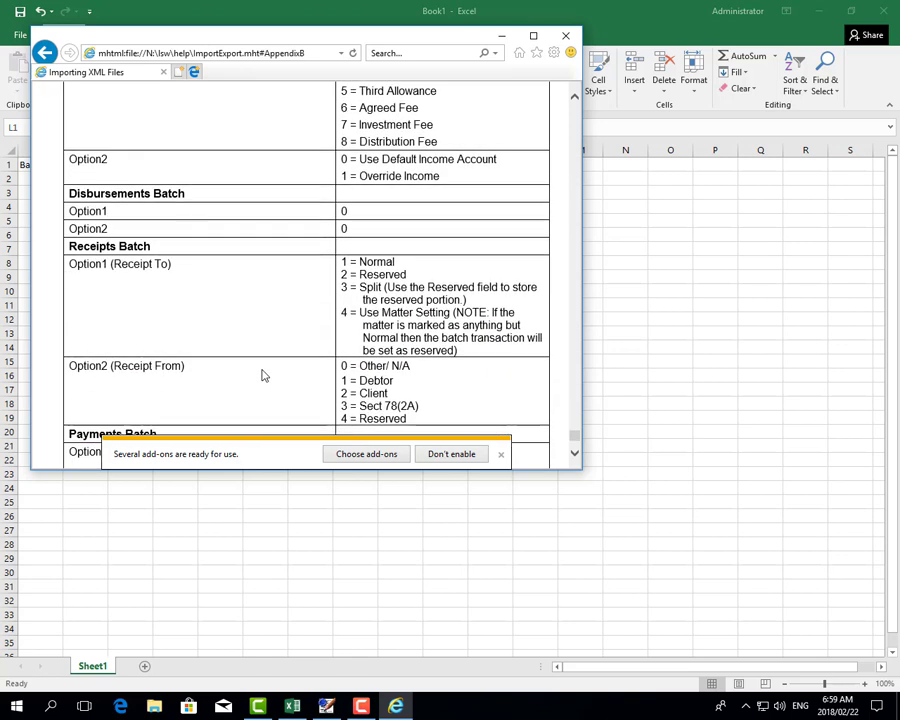
scroll(255, 368, down, 2)
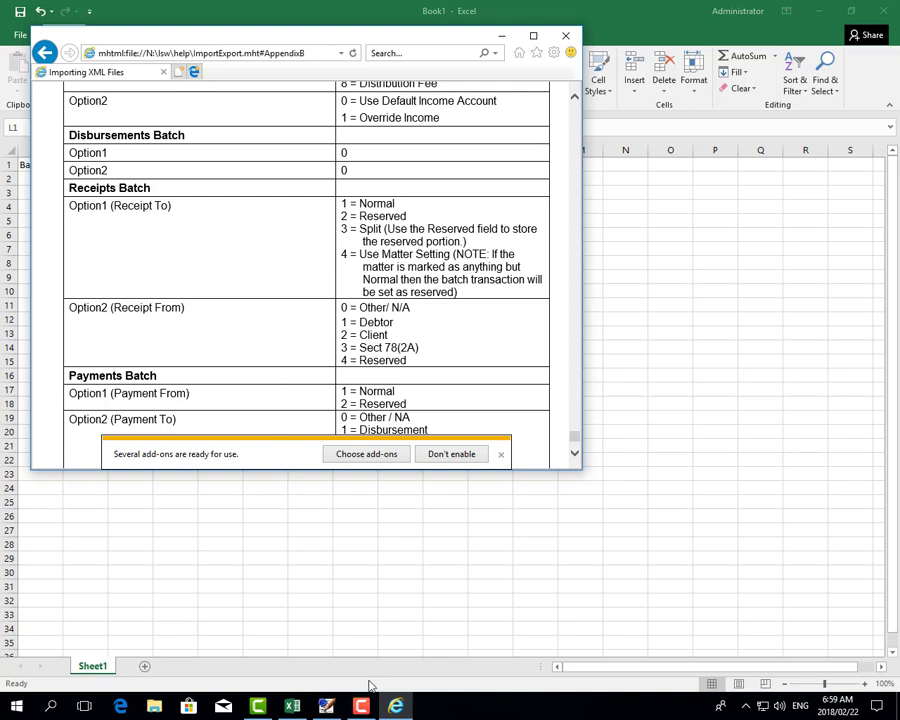
click(292, 706)
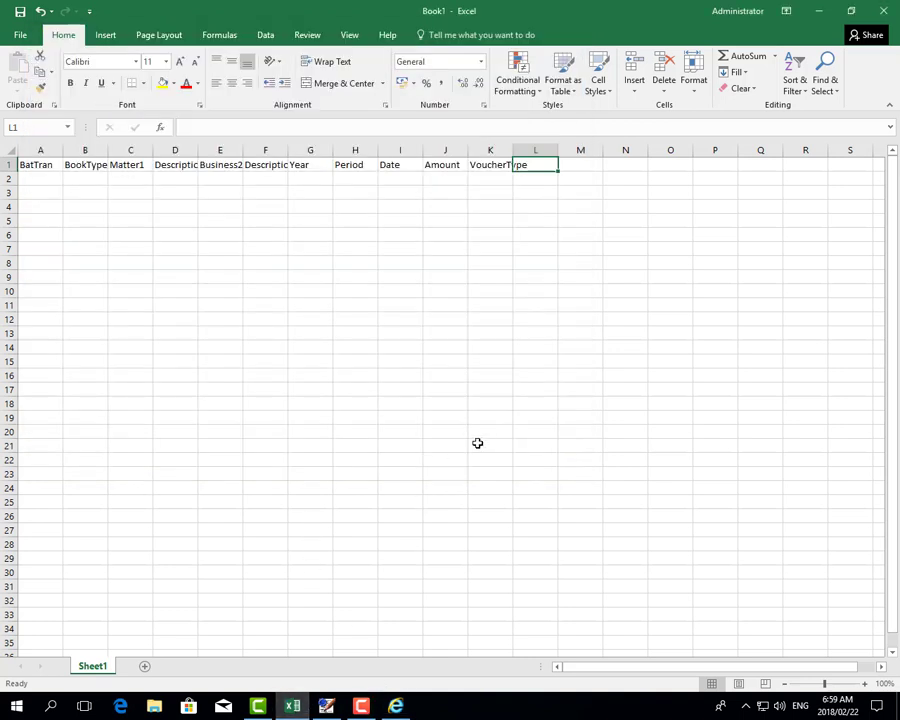
text(Option1)
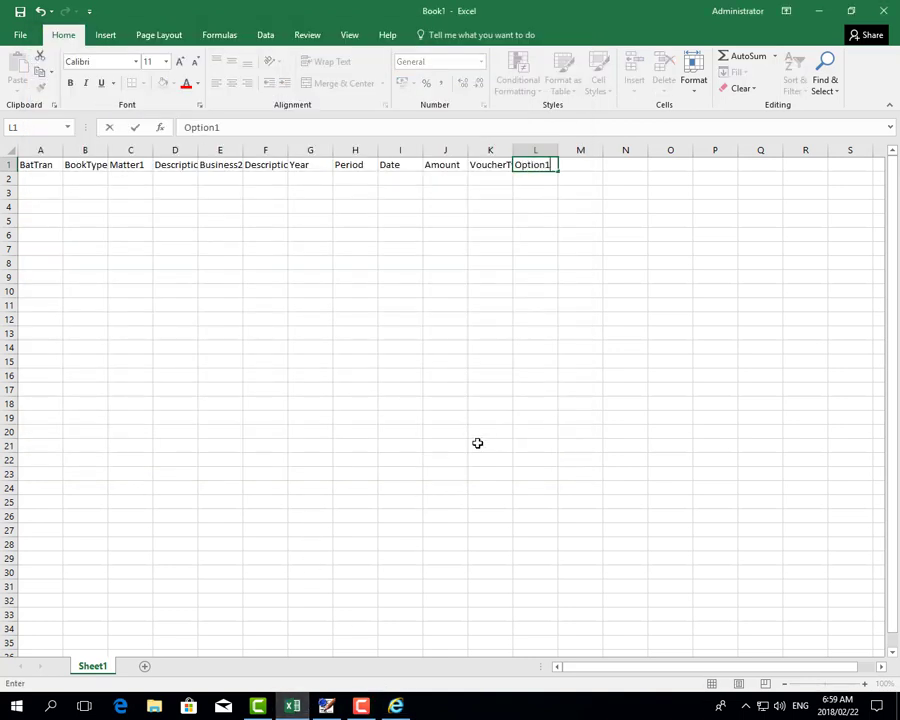
key(Tab)
Check the Receipt From option in Appendix B, and enter the heading Option2 in cell M1 of the Excel sheet
click(397, 706)
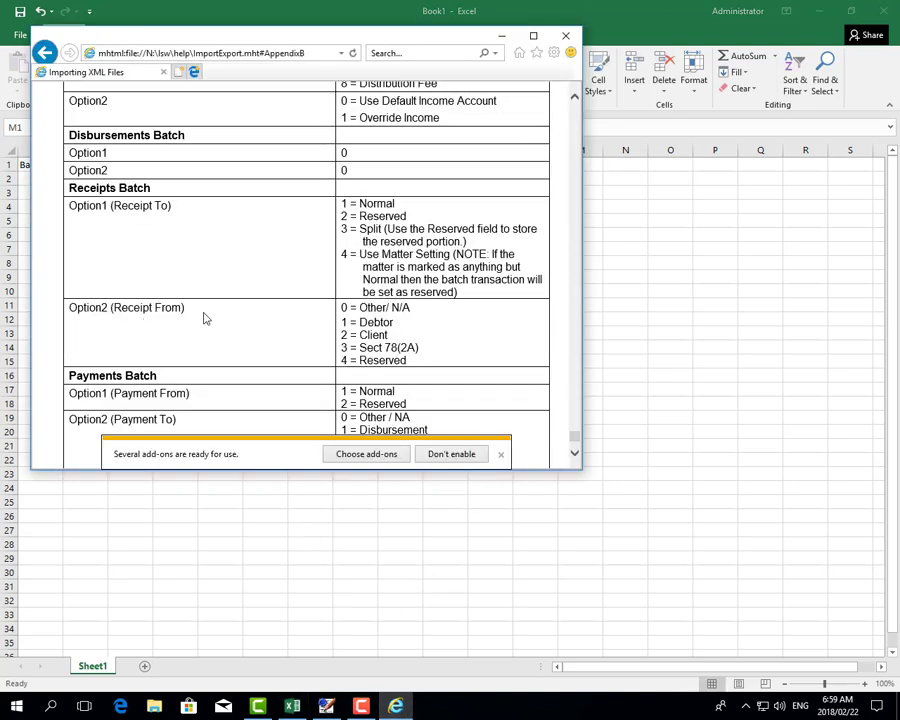
click(468, 16)
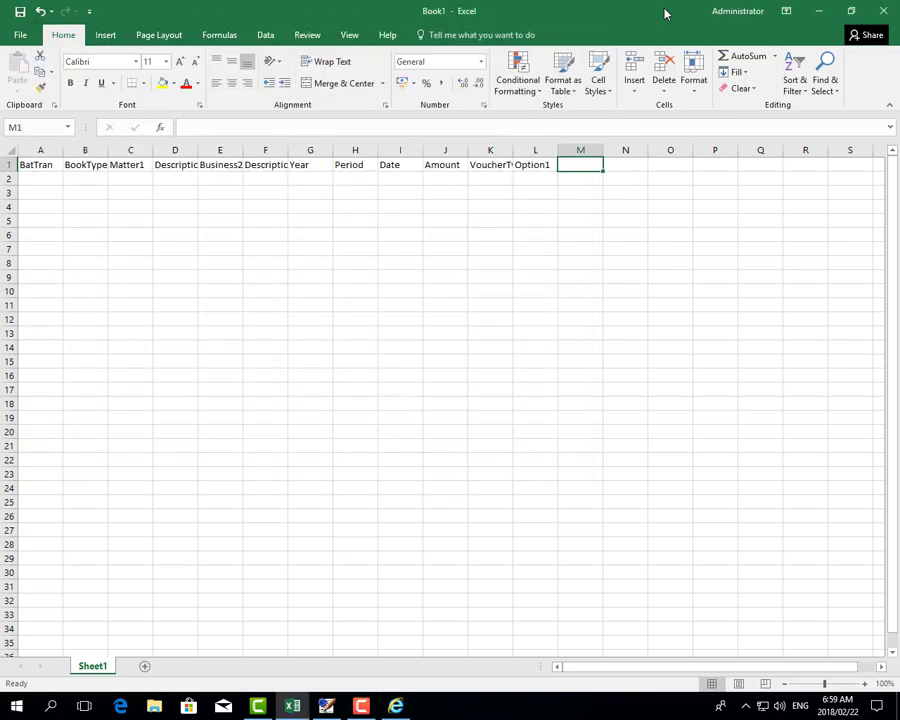
text(Option2)
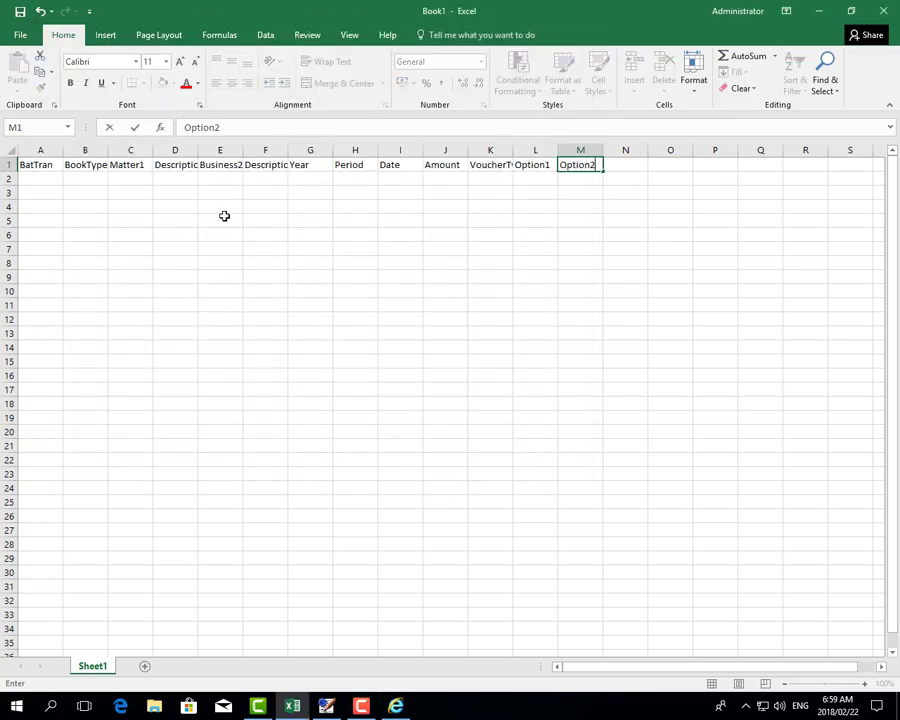
Start the first transaction in row 2 with book type R and matter ABS1/0001 under Matter1
click(87, 177)
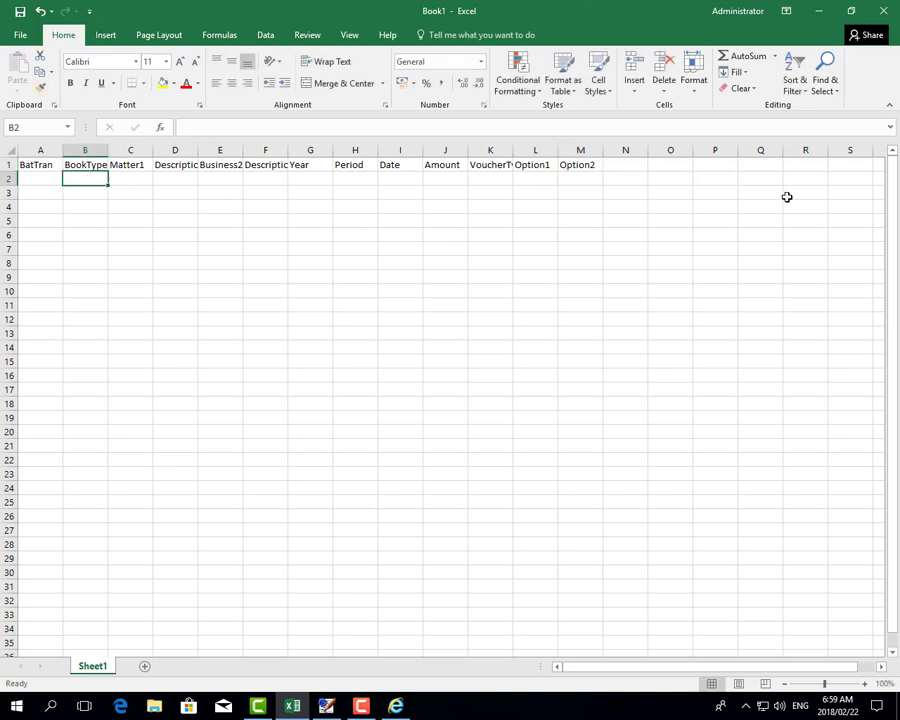
text(R)
key(Tab)
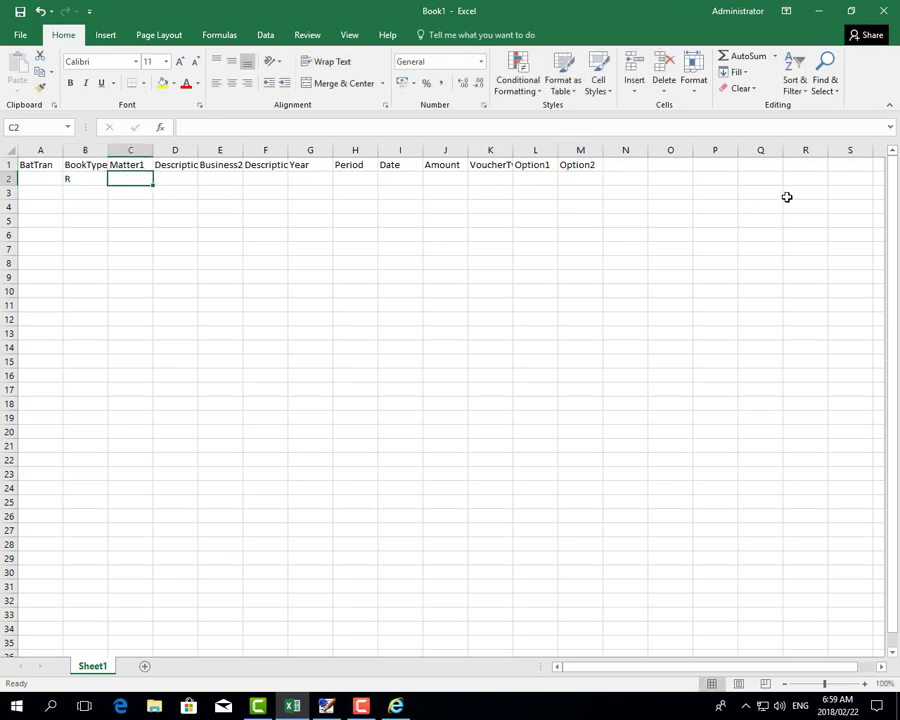
text(ABS)
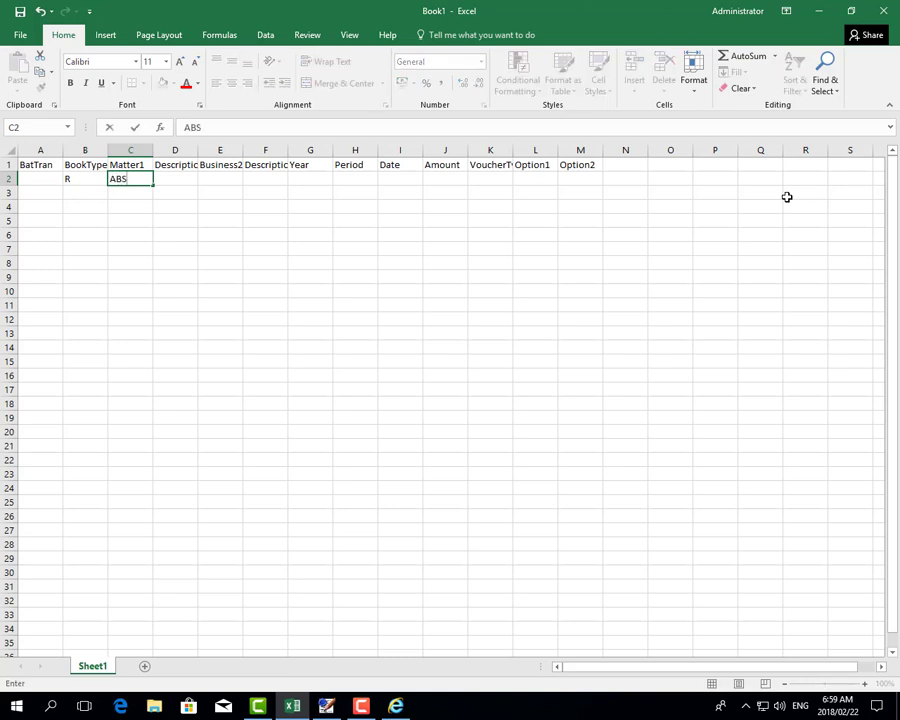
text(1/0001)
key(Tab)
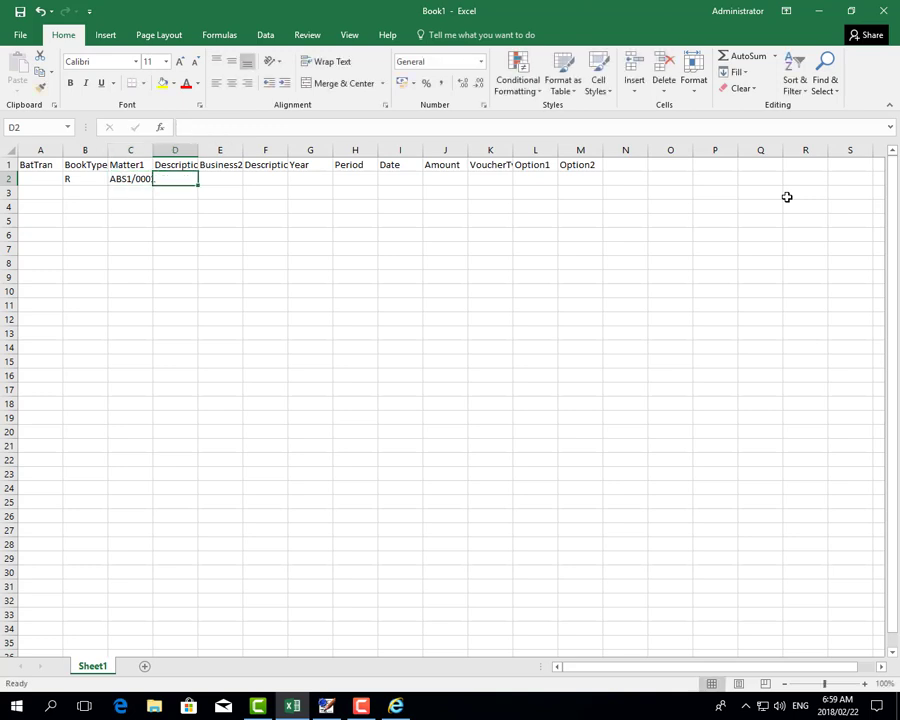
Enter Receipt as the first description of the row 2 transaction, in cell D2
text(Receipt)
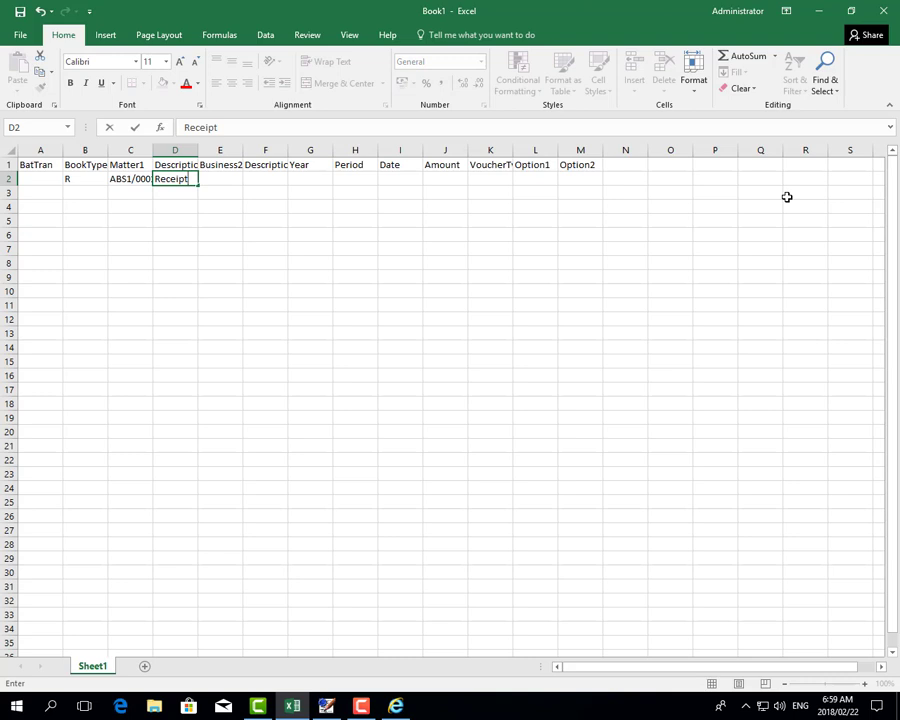
key(Tab)
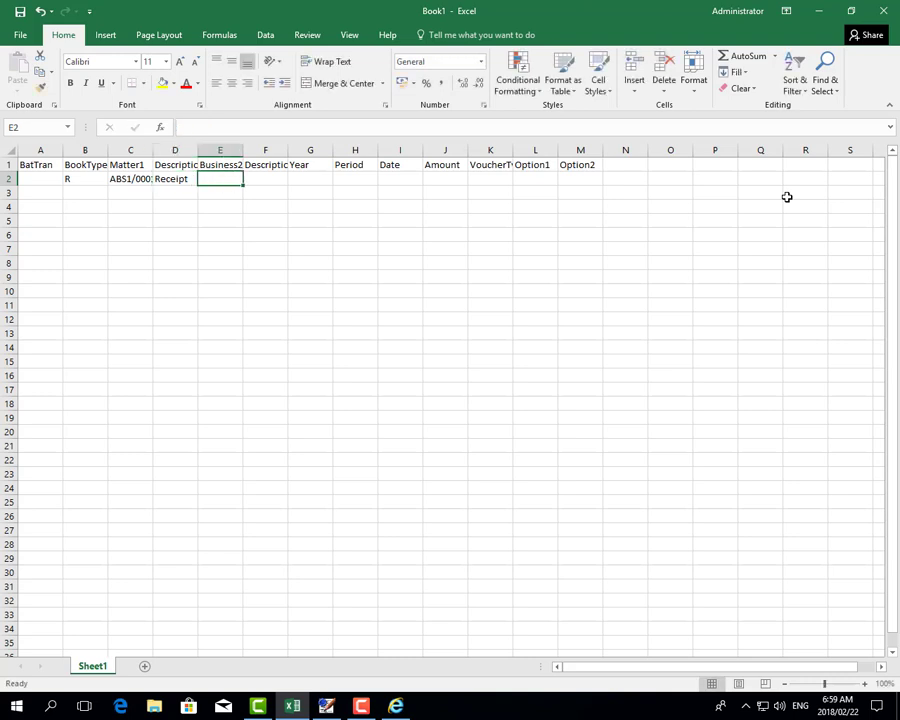
text(Trust)
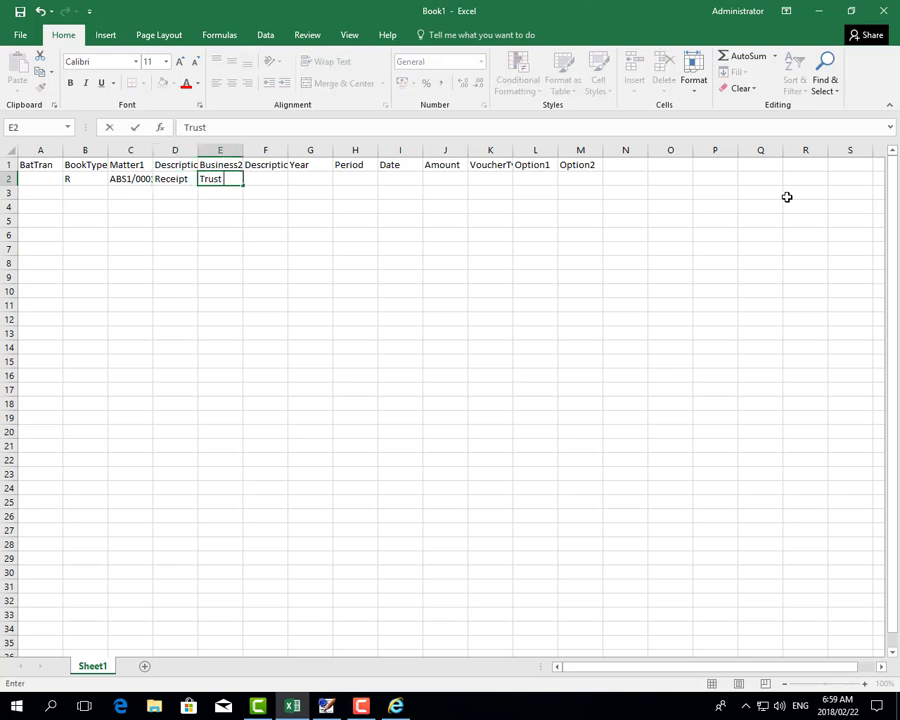
text( Ban)
key(BackSpace)
key(BackSpace)
key(BackSpace)
key(BackSpace)
key(BackSpace)
key(BackSpace)
key(BackSpace)
key(BackSpace)
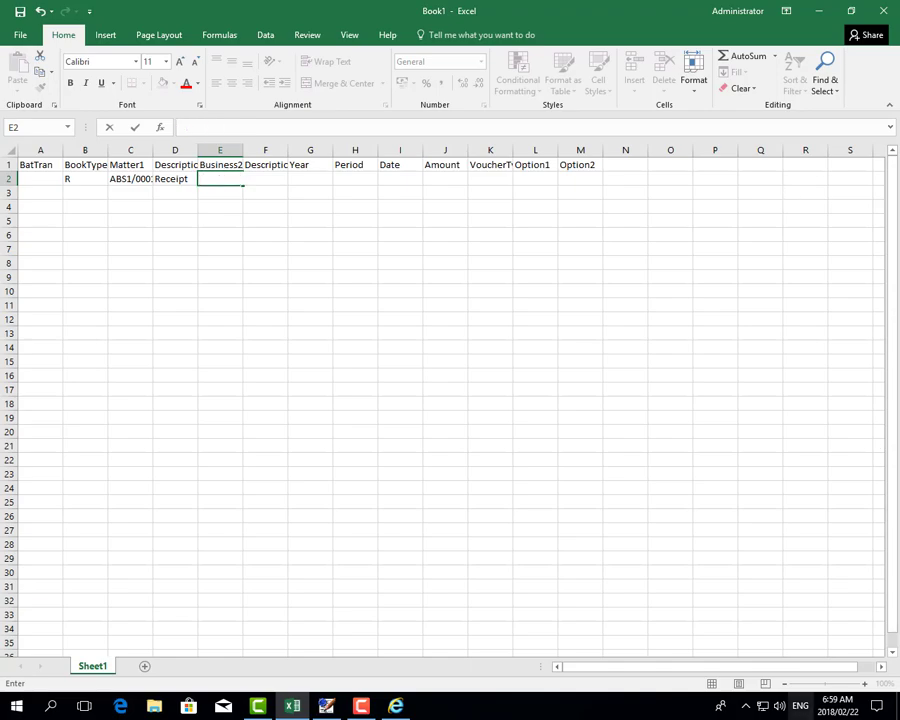
Look up the trust bank account's exact description in LegalSuite's Business Ledger, and enter Trust Bank Account in cell E2 of the Excel sheet
click(326, 706)
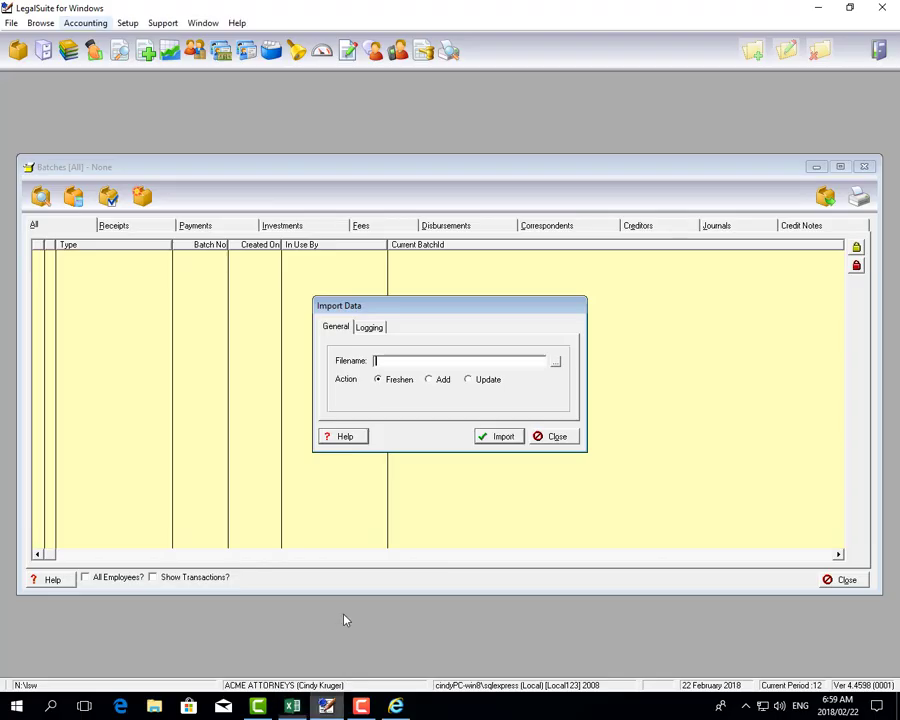
click(68, 50)
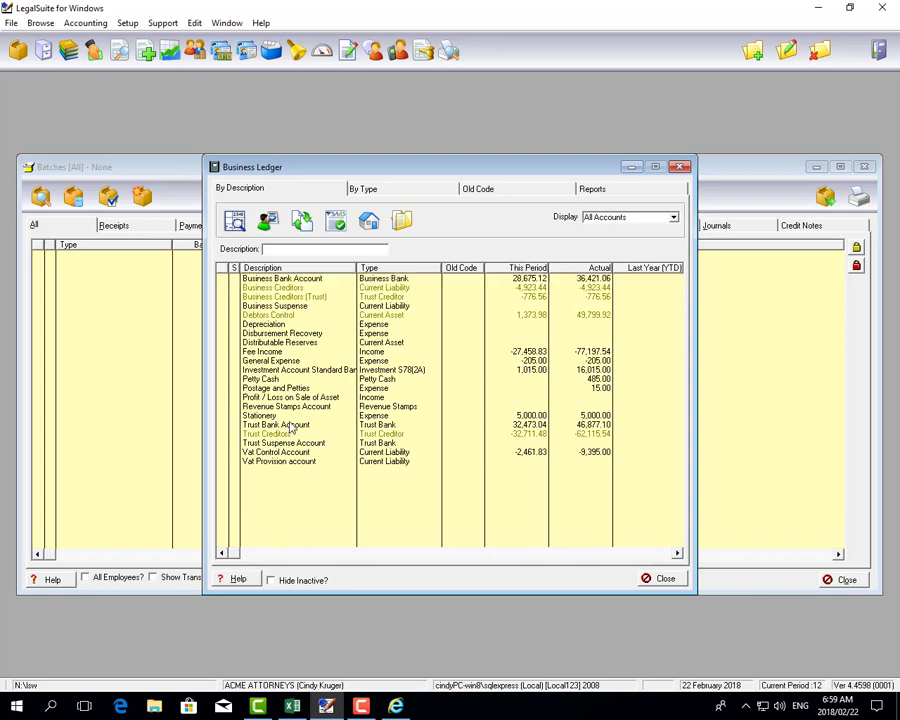
right_click(288, 424)
click(334, 461)
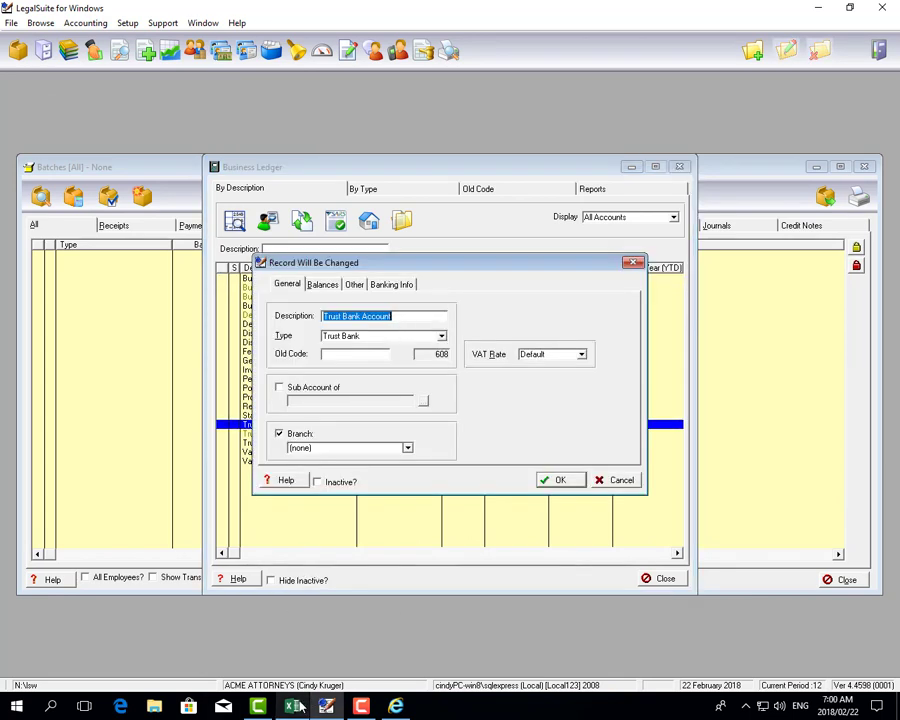
key(alt+Tab)
text(Trust Bank Account)
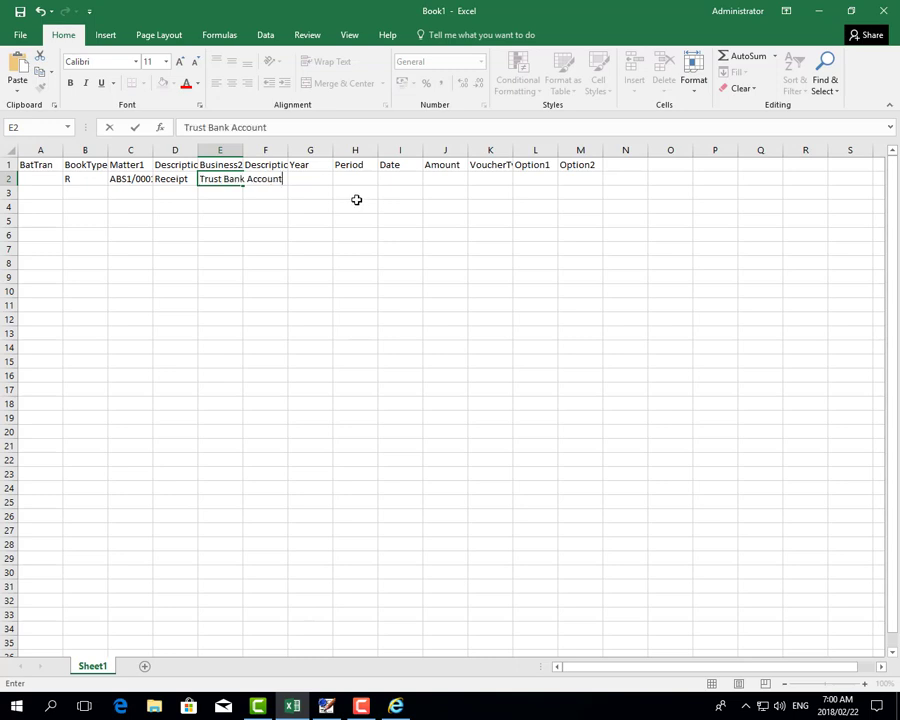
click(291, 181)
Enter the description Receipt in F2 and the amount 500 in J2, leaving Year, Period and Date blank
click(278, 177)
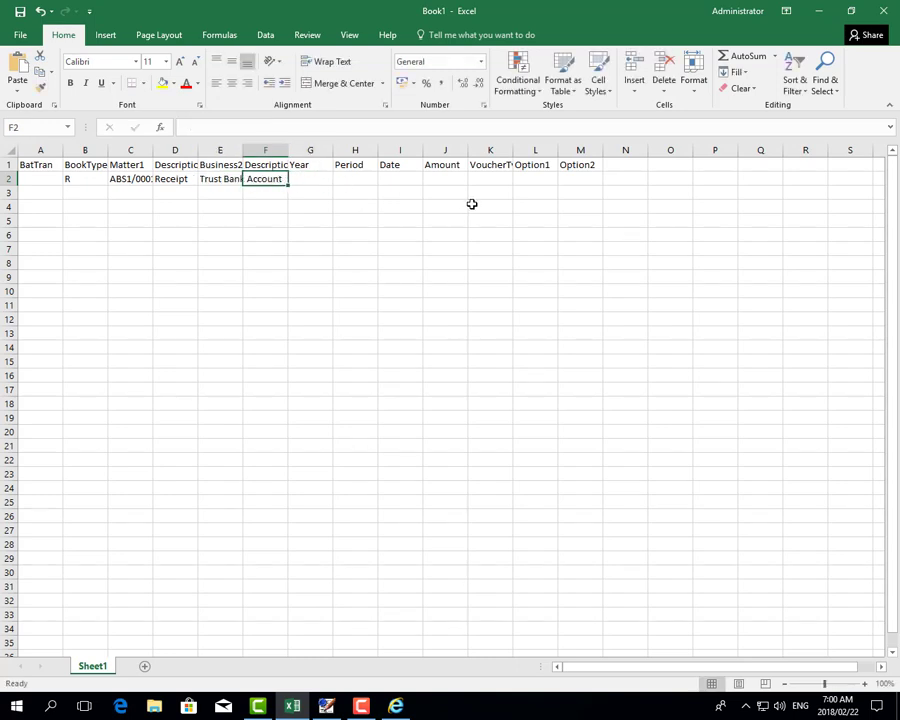
text(Recei)
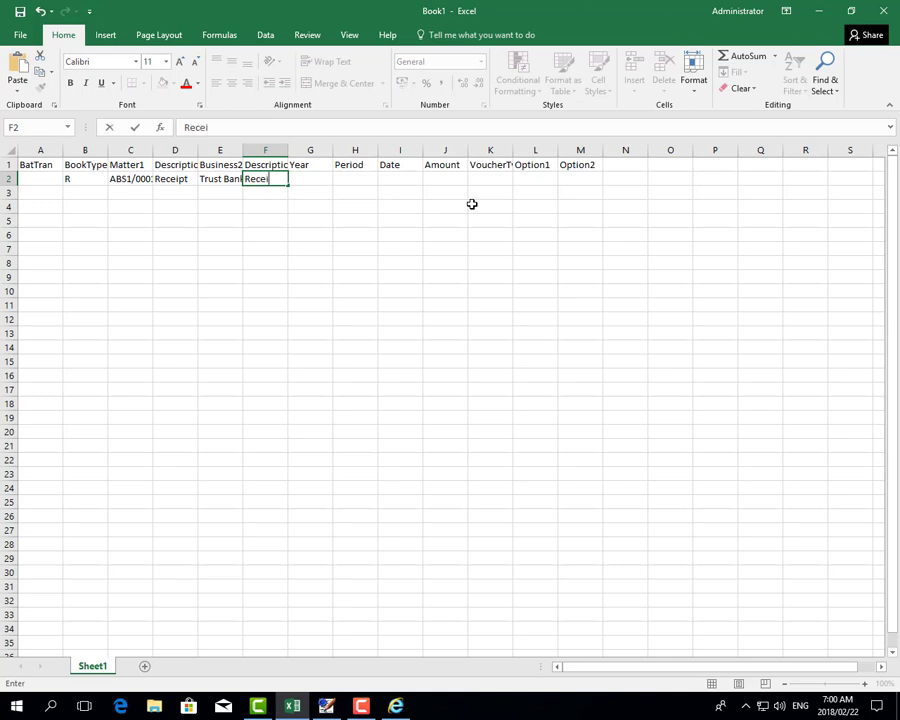
text(pt)
key(Tab)
key(Tab)
key(Tab)
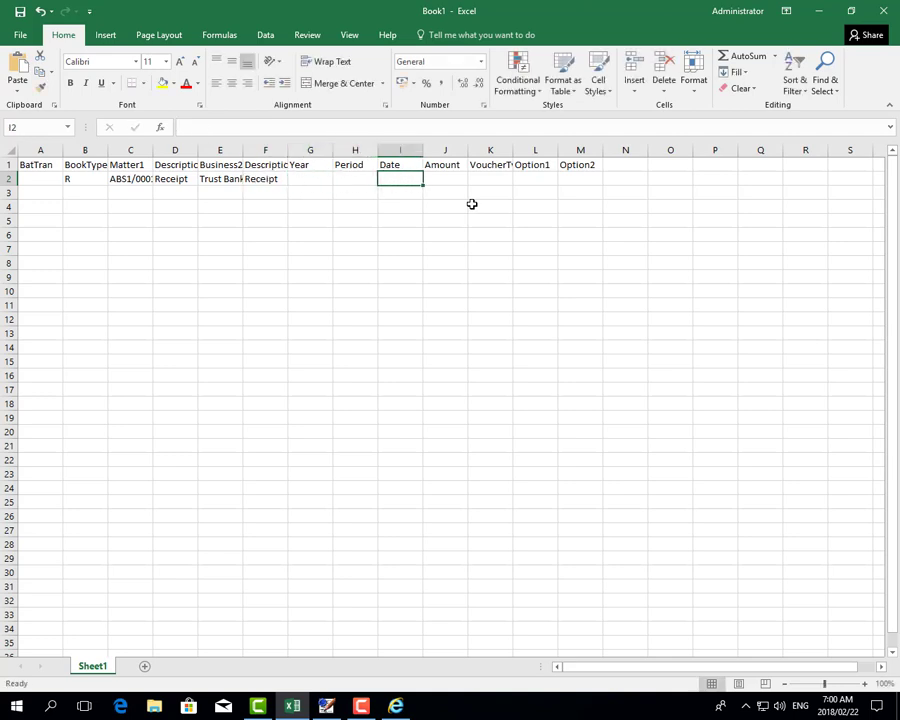
key(Tab)
text(500)
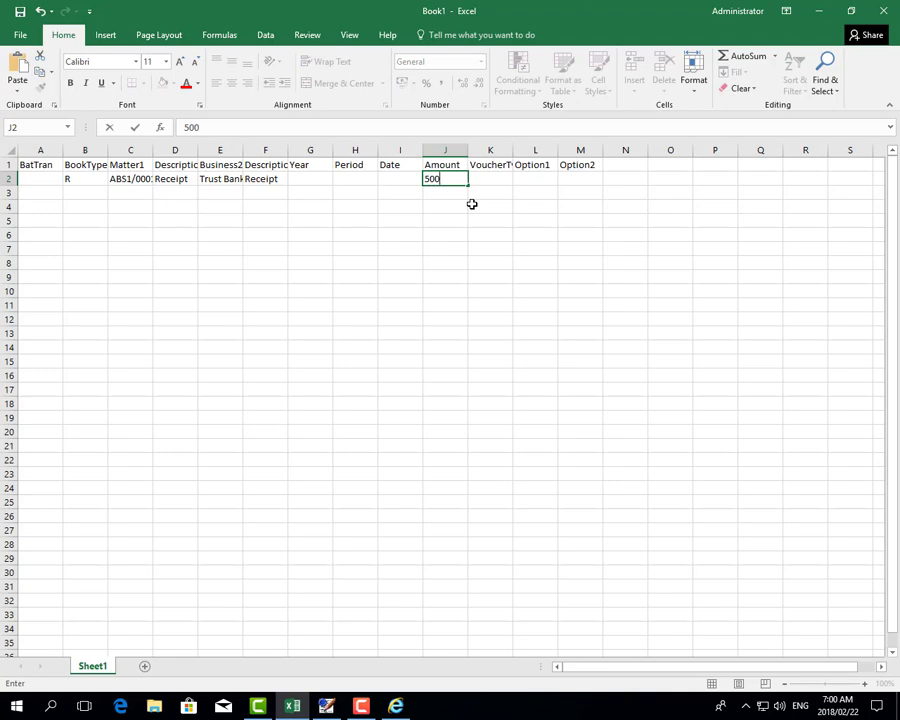
key(Tab)
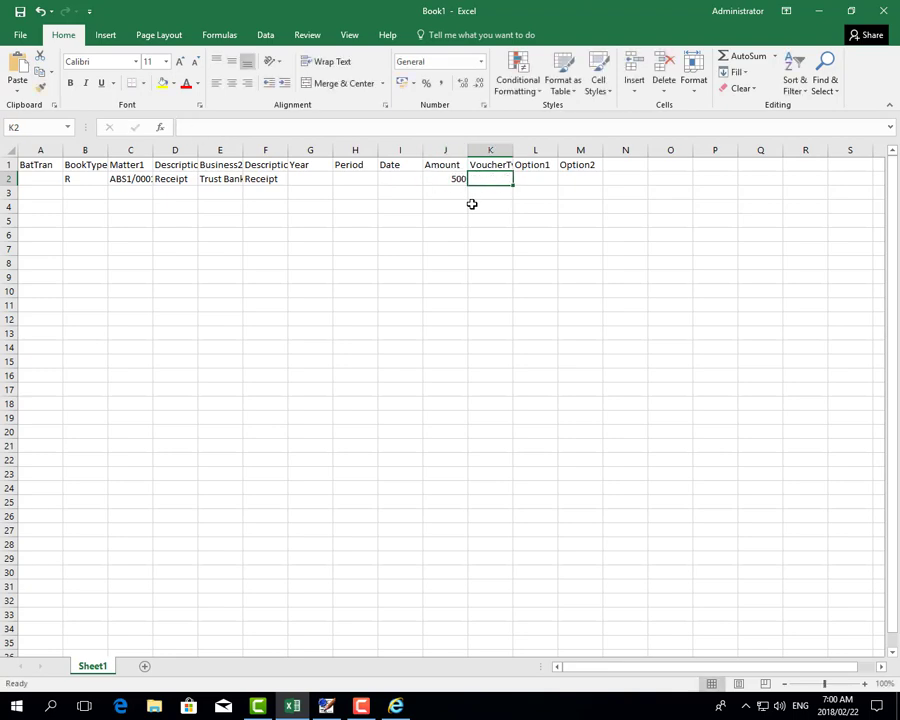
Check the VoucherType codes for receipt batches in the import help, and enter 5 in cell K2 of the Excel sheet
click(396, 706)
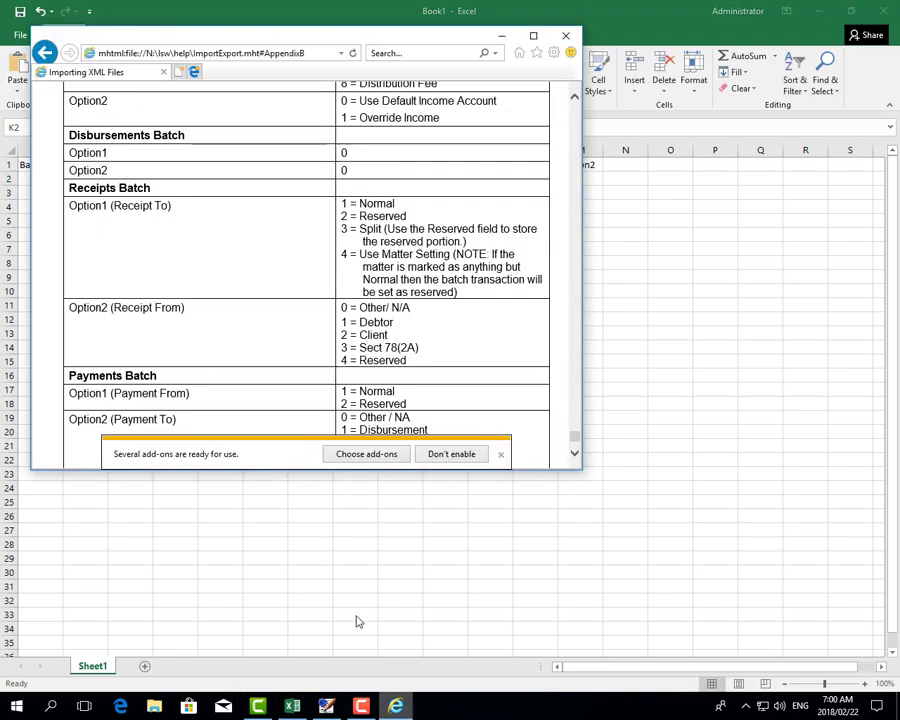
click(44, 52)
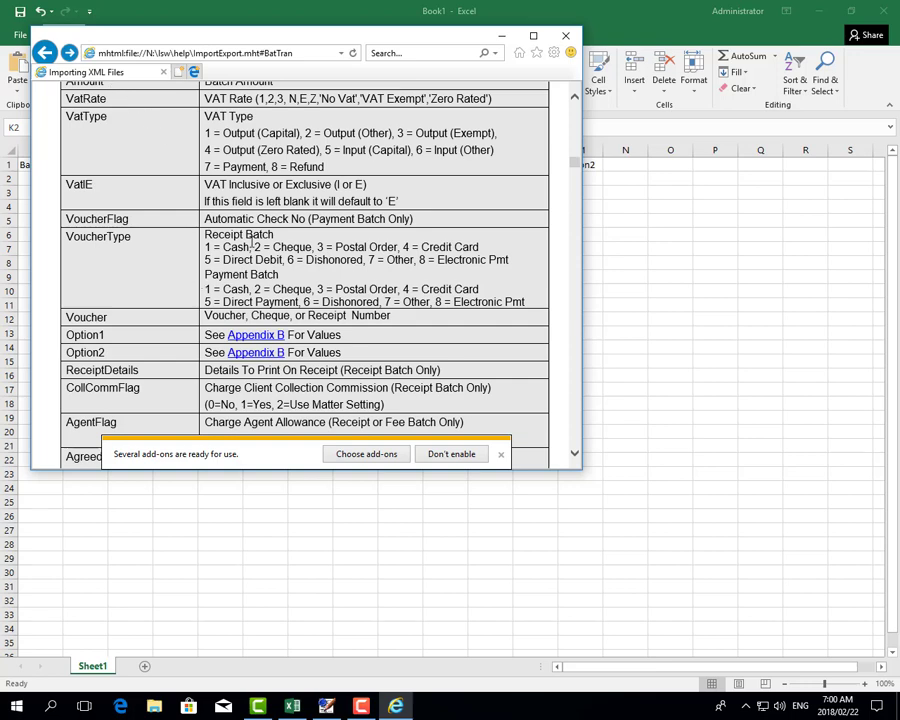
key(alt+Tab)
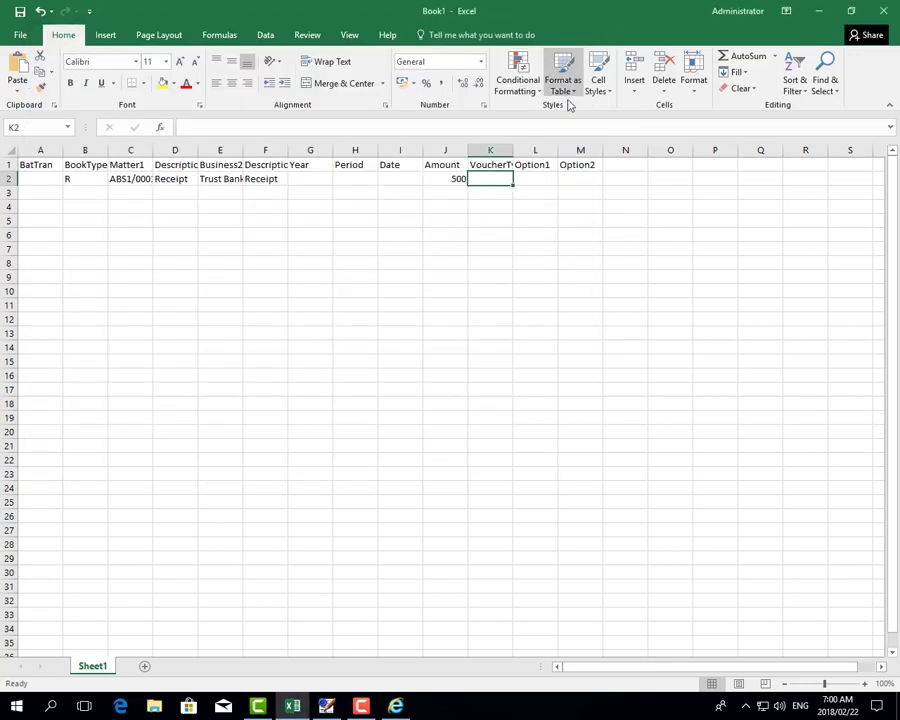
text(5)
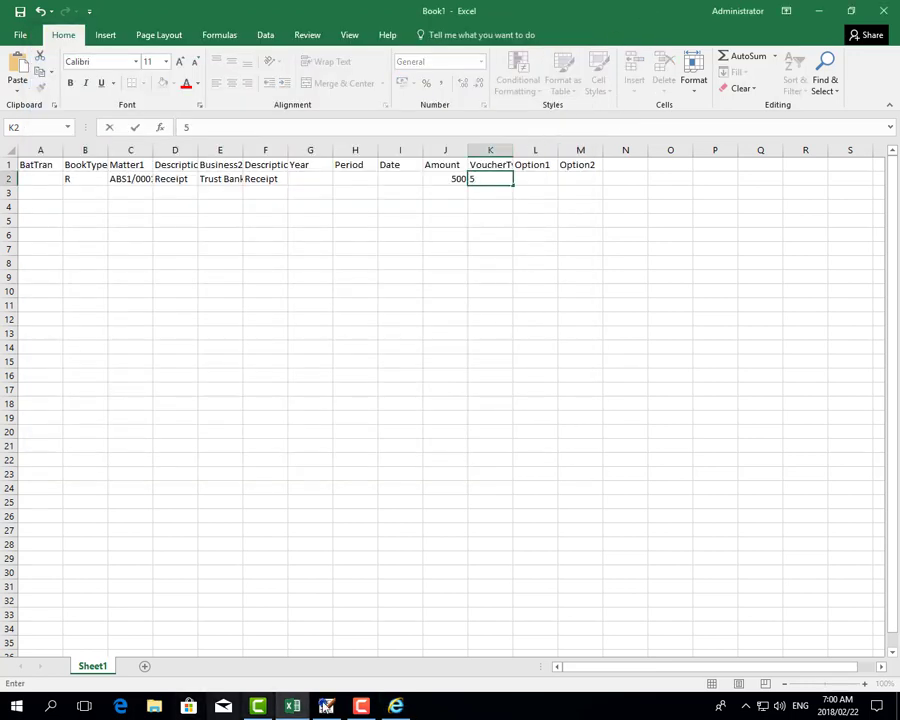
Check the Receipts Batch options in Appendix B of the help, and enter 1 under Option1 and 2 under Option2 in Excel's row 2
key(alt+Tab)
click(273, 340)
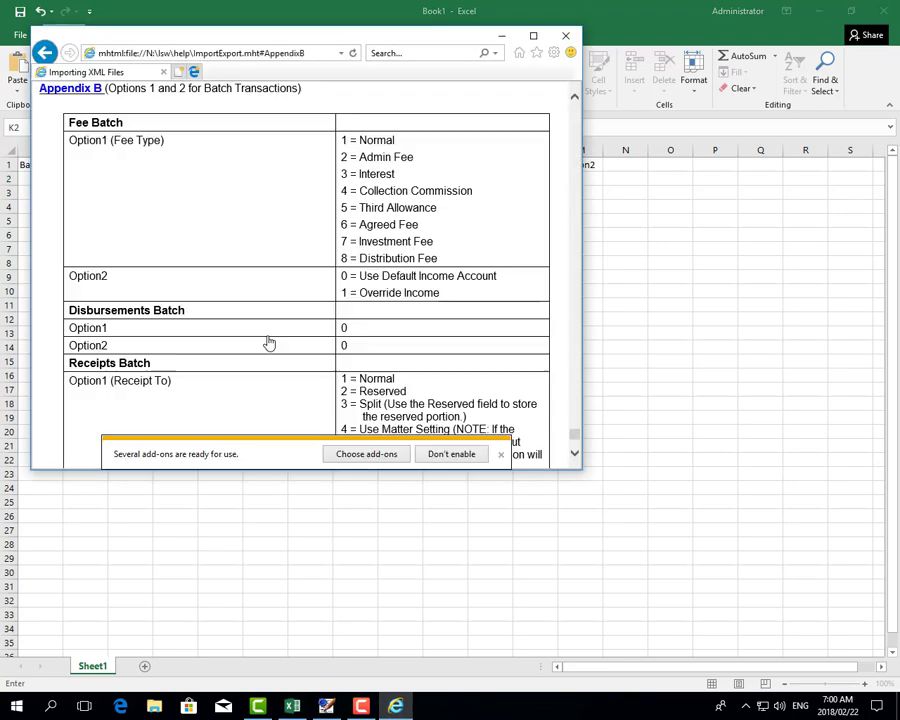
scroll(425, 372, down, 3)
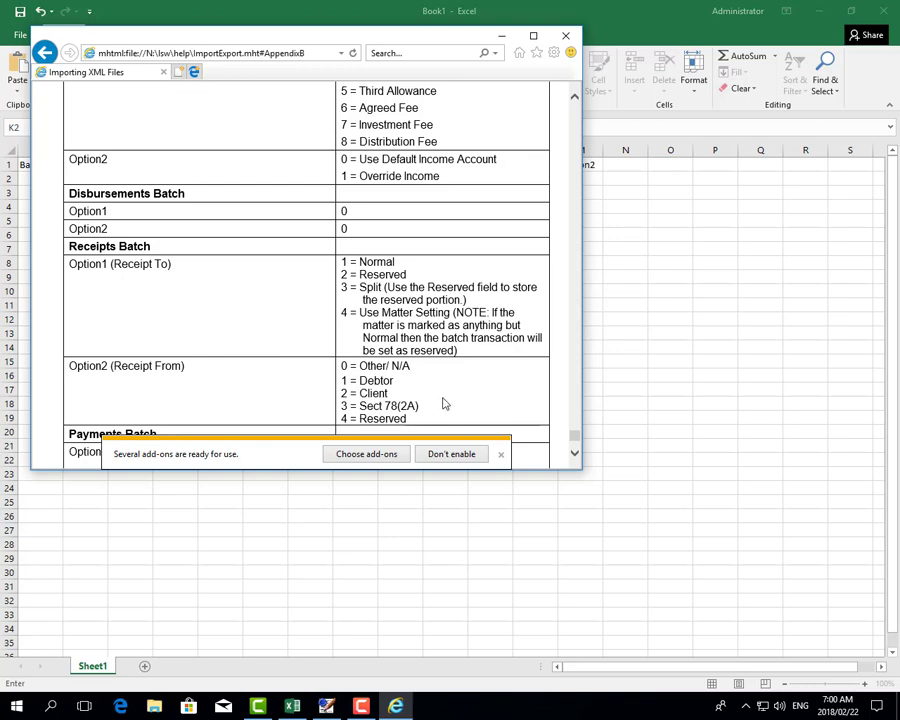
click(502, 36)
click(530, 178)
text(1)
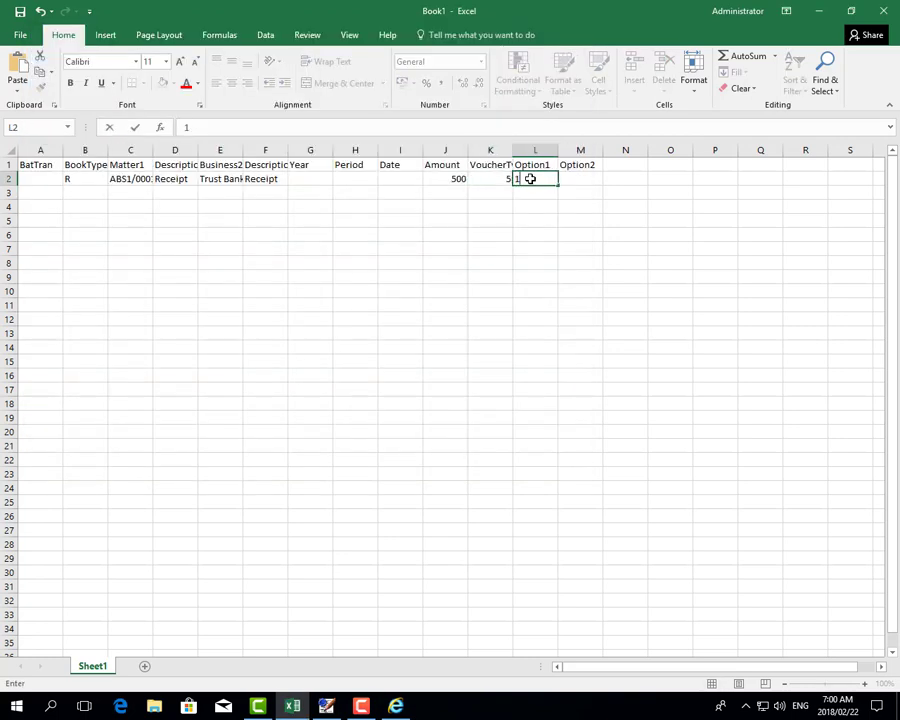
click(582, 179)
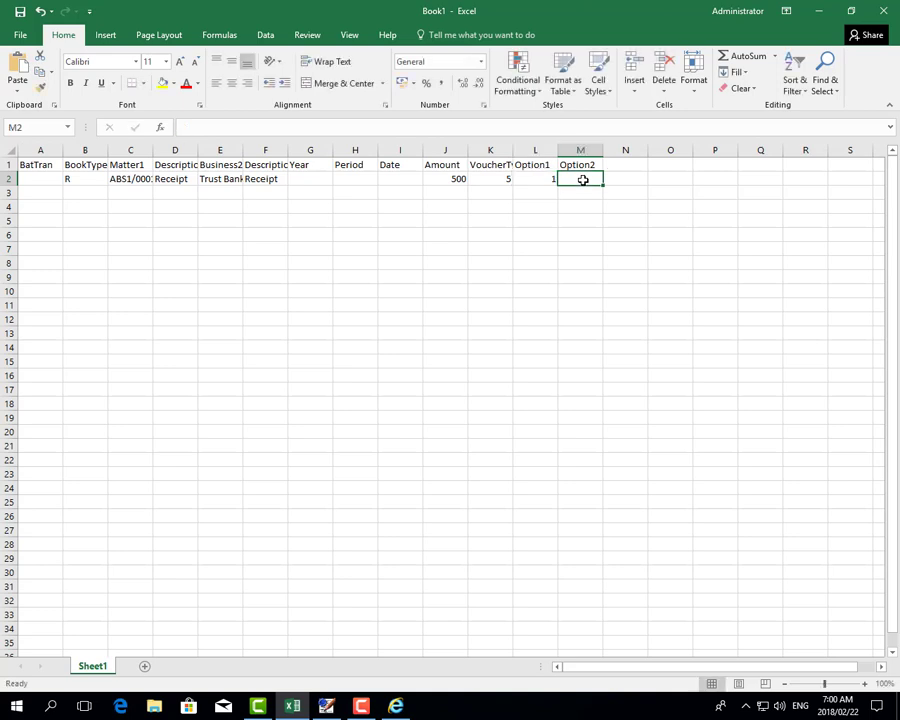
text(2)
click(580, 193)
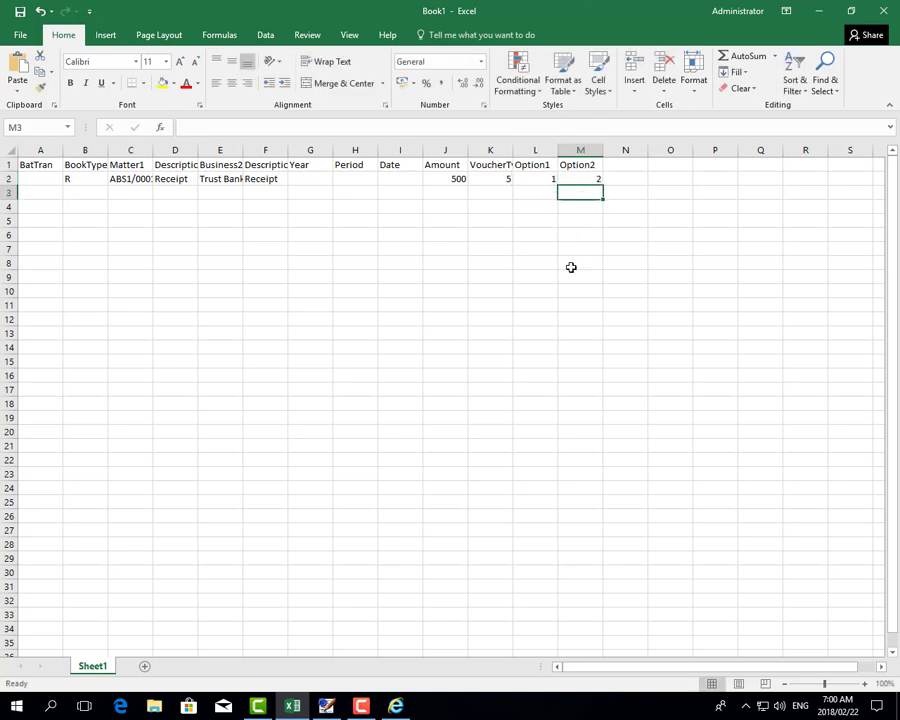
Save the workbook as Receipt Import in the recently used folder on drive C
click(20, 38)
click(40, 174)
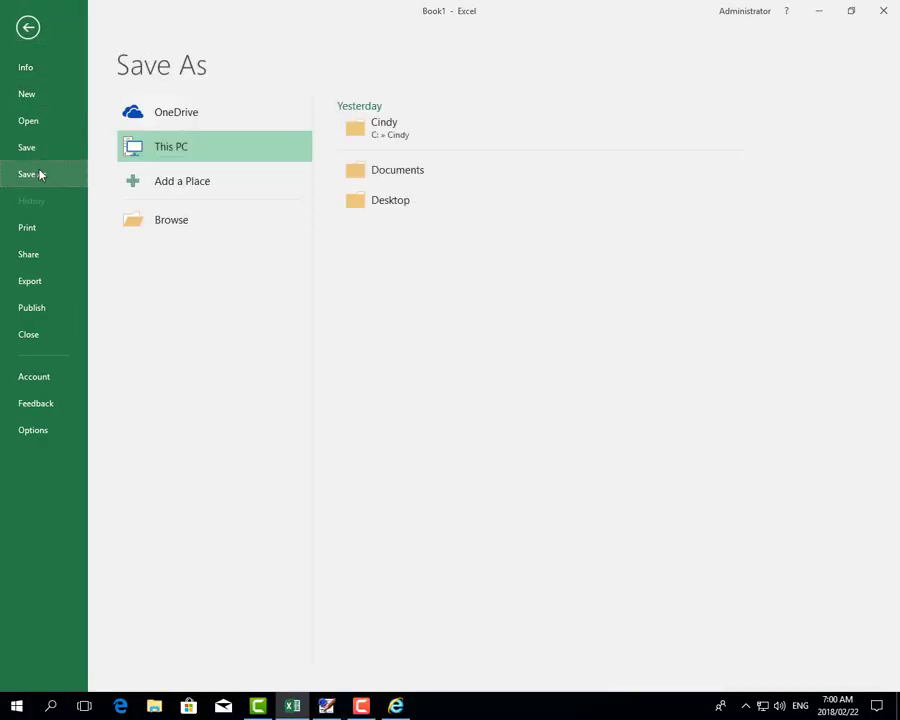
click(399, 134)
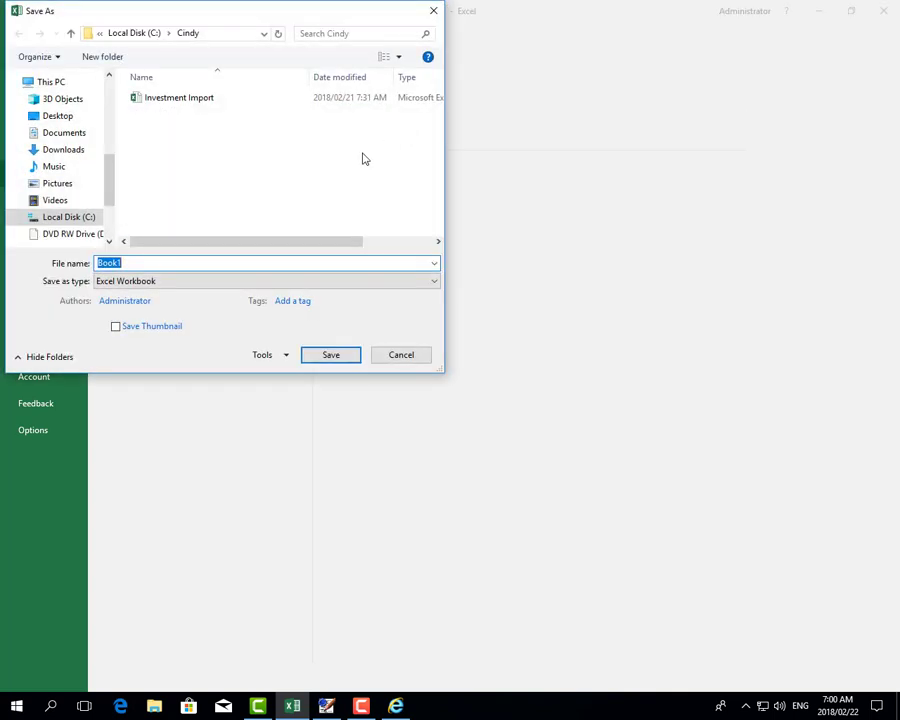
text(Receipt Import)
click(346, 356)
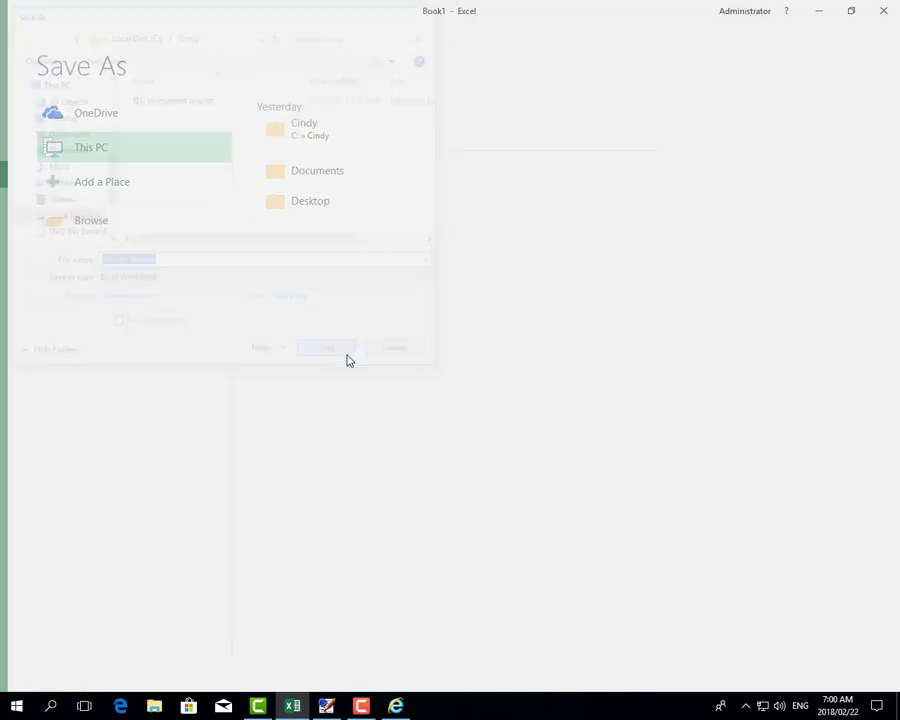
Close Excel, and in LegalSuite cancel the open Trust Bank Account record and close the Business Ledger
click(884, 11)
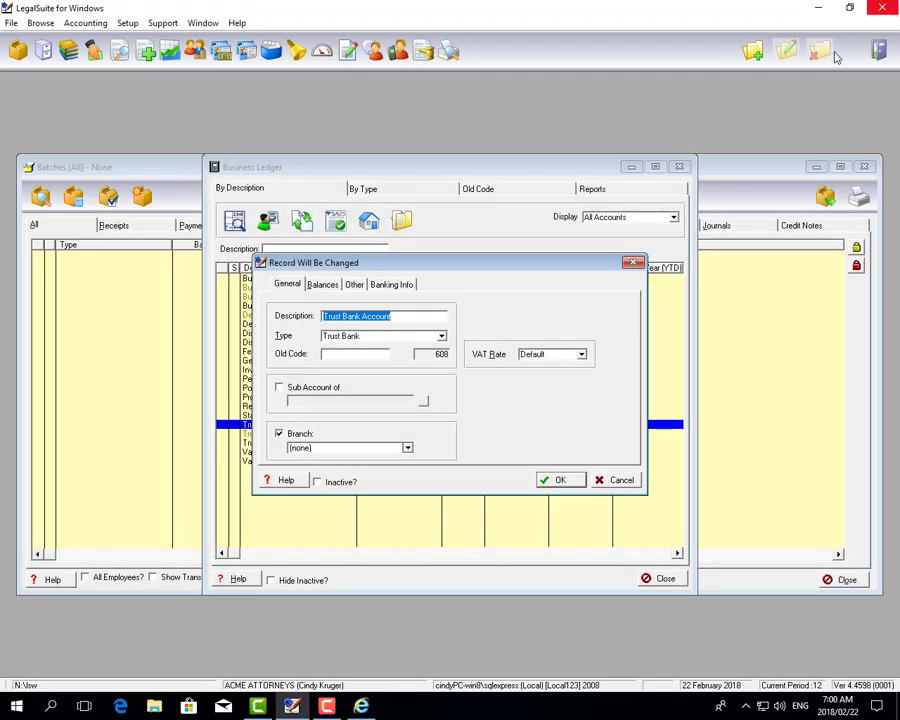
click(620, 478)
click(660, 577)
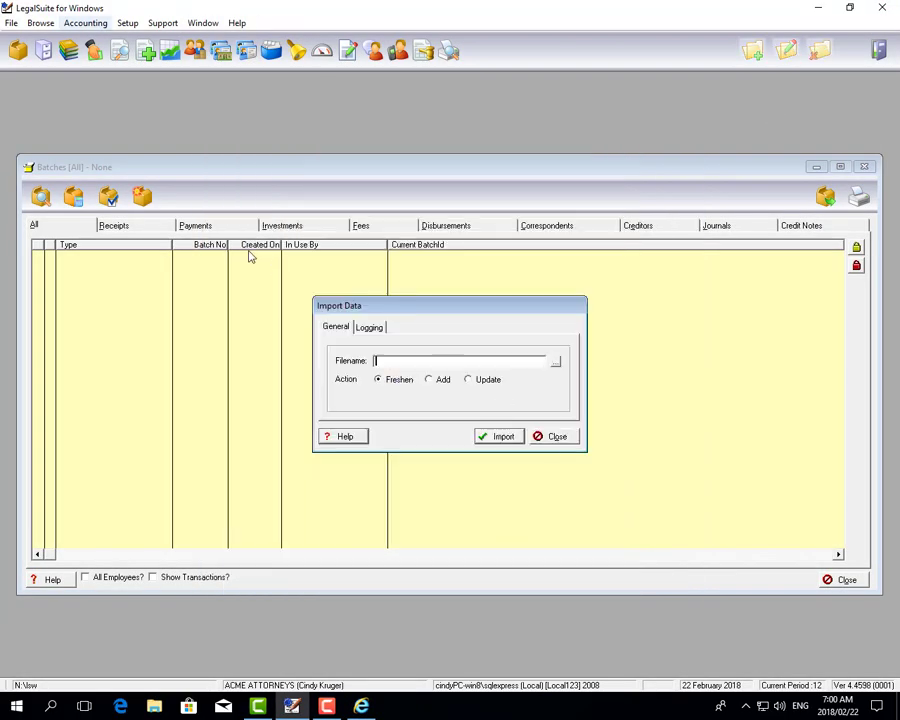
Set the data import's action to Add and choose the Receipt Import workbook as its source file
click(10, 23)
mouse_move(118, 40)
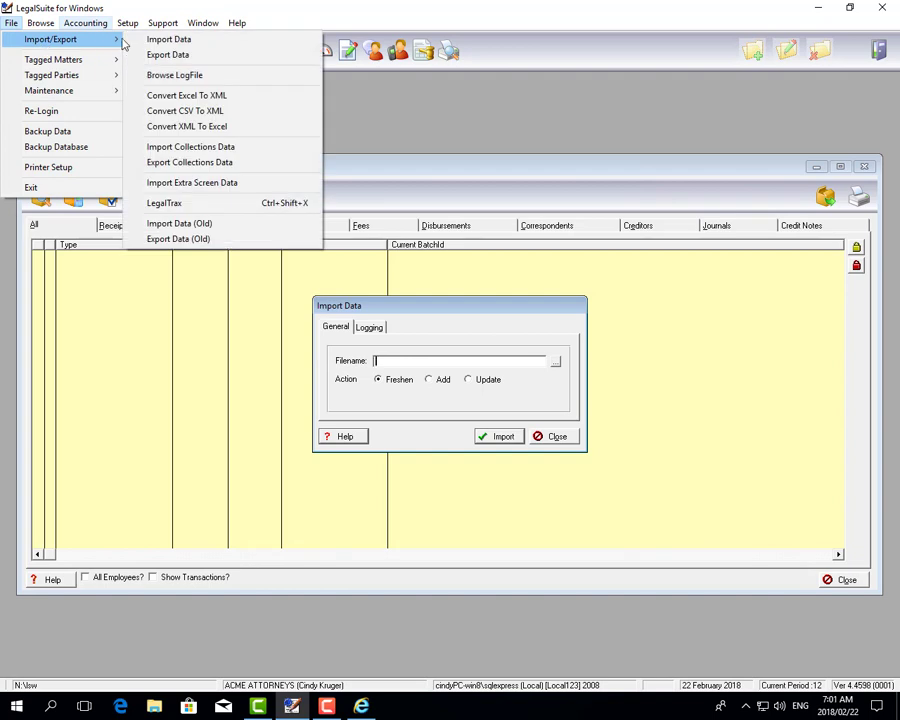
click(204, 46)
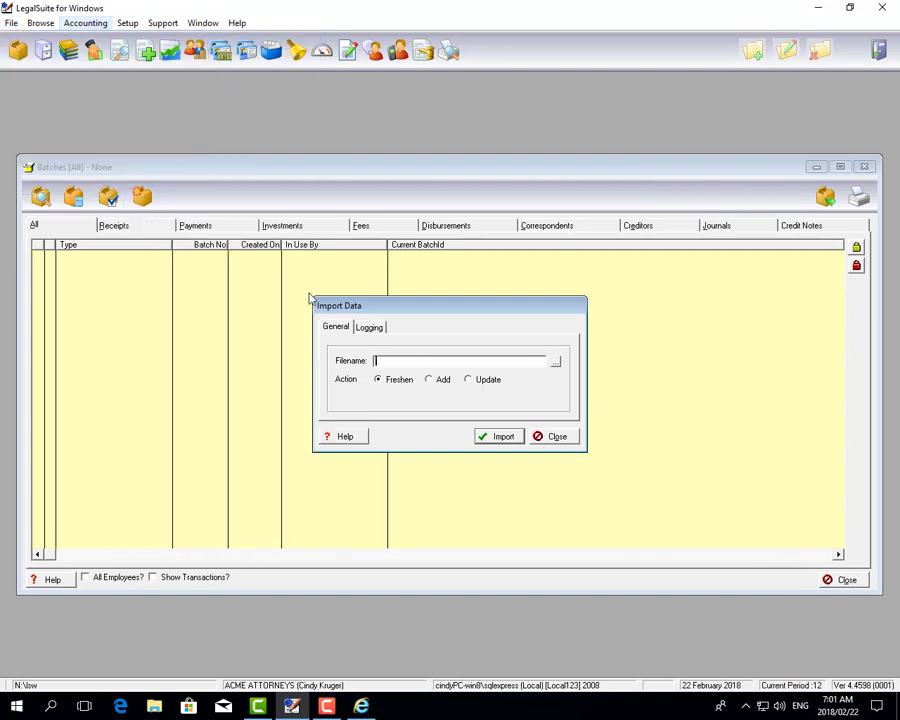
click(445, 381)
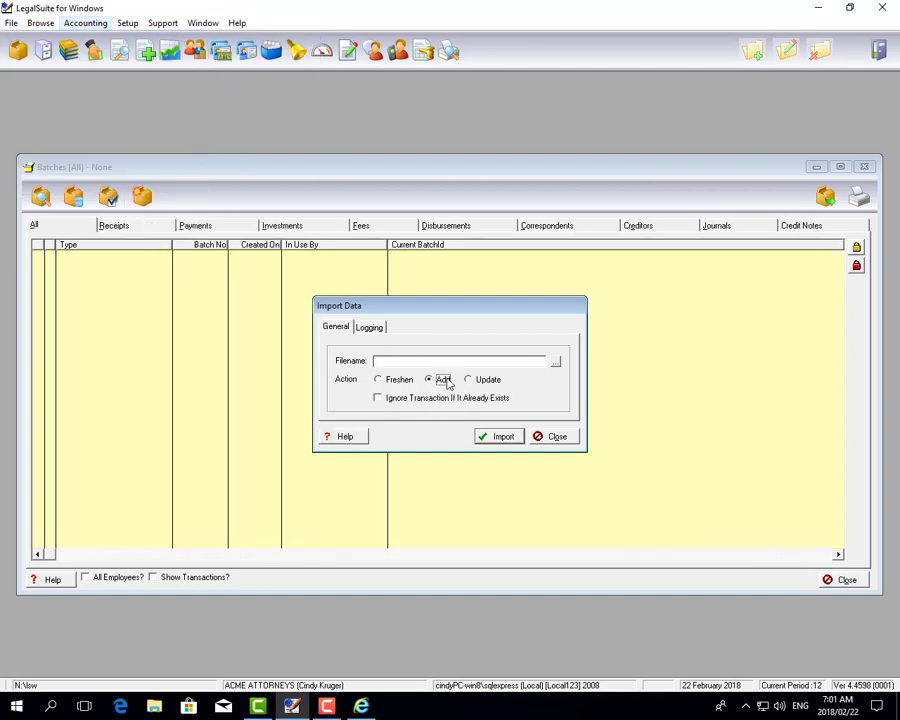
click(555, 364)
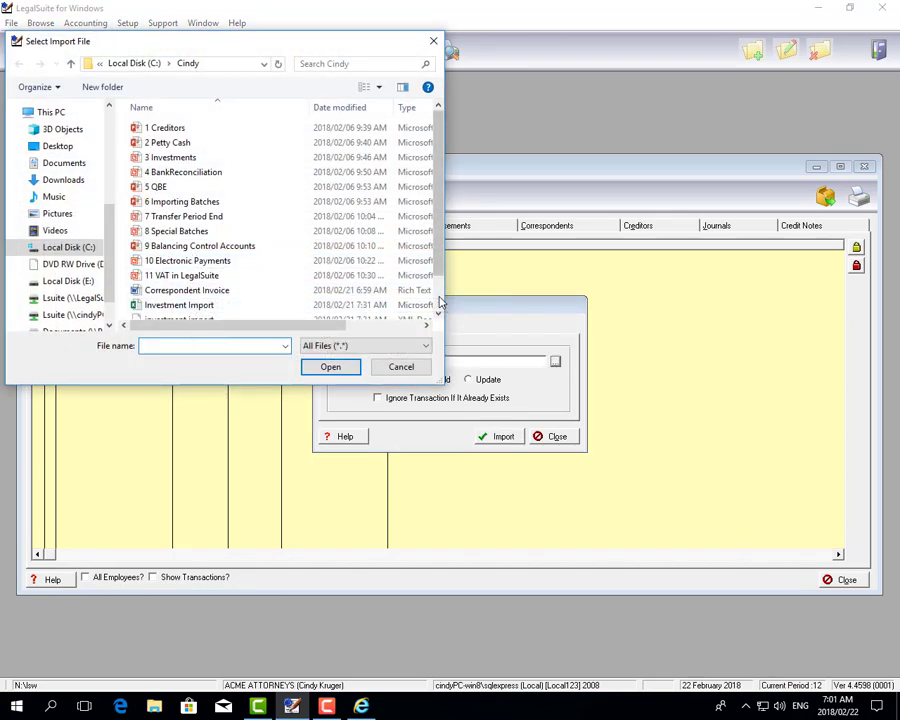
scroll(437, 303, down, 1)
click(197, 298)
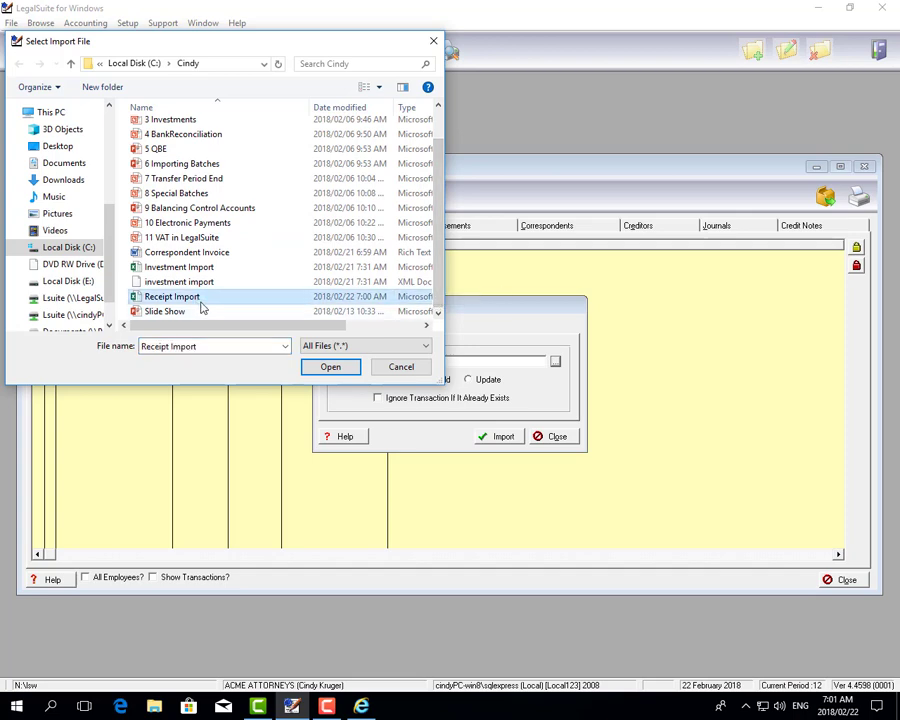
click(329, 366)
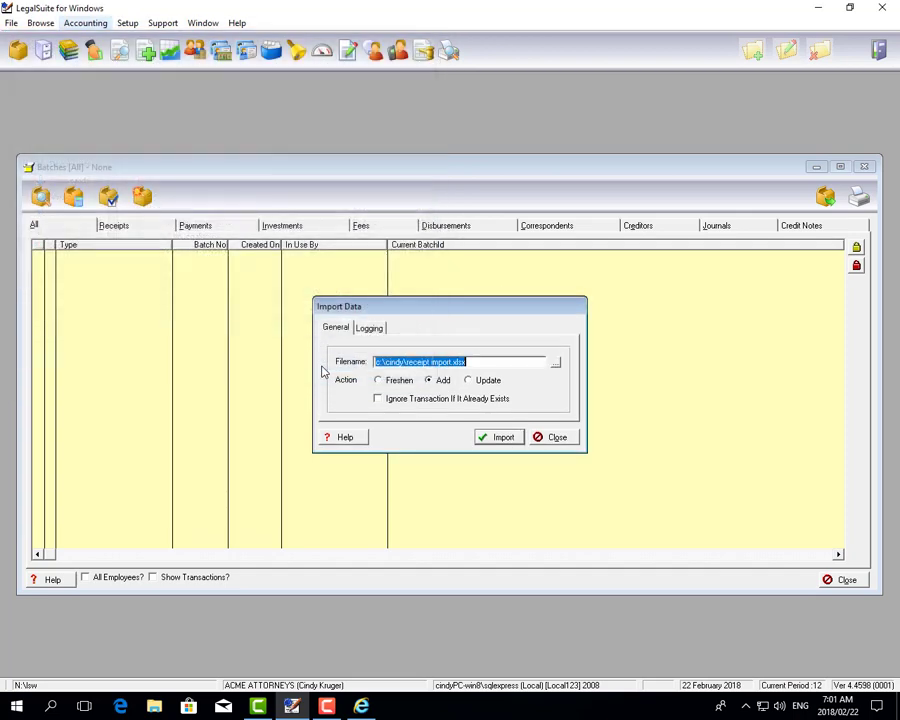
Run the import of the receipt workbook, and show the receipts batches
click(501, 439)
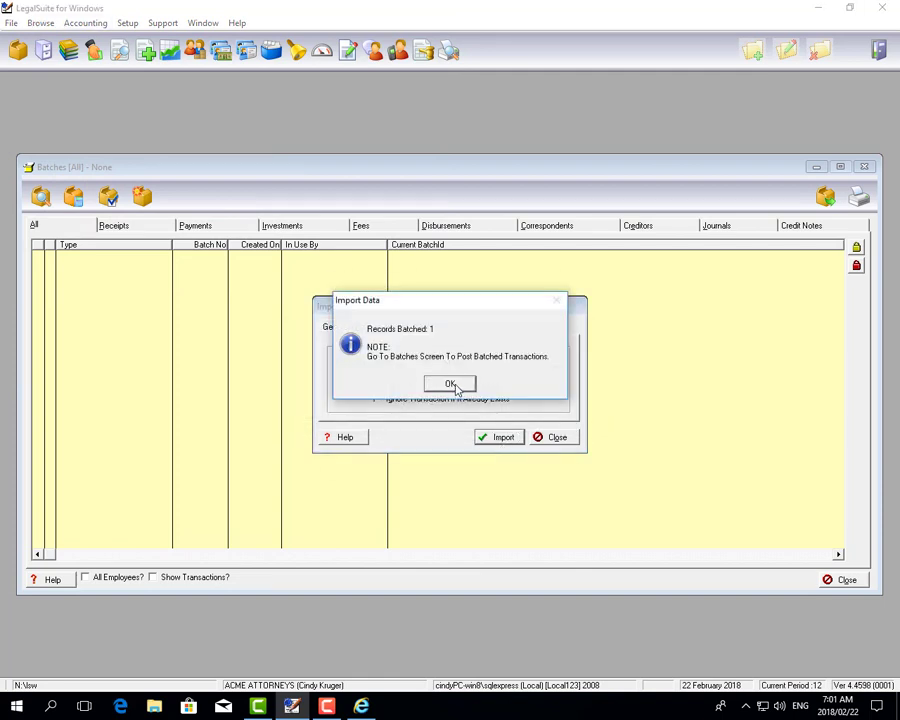
click(452, 385)
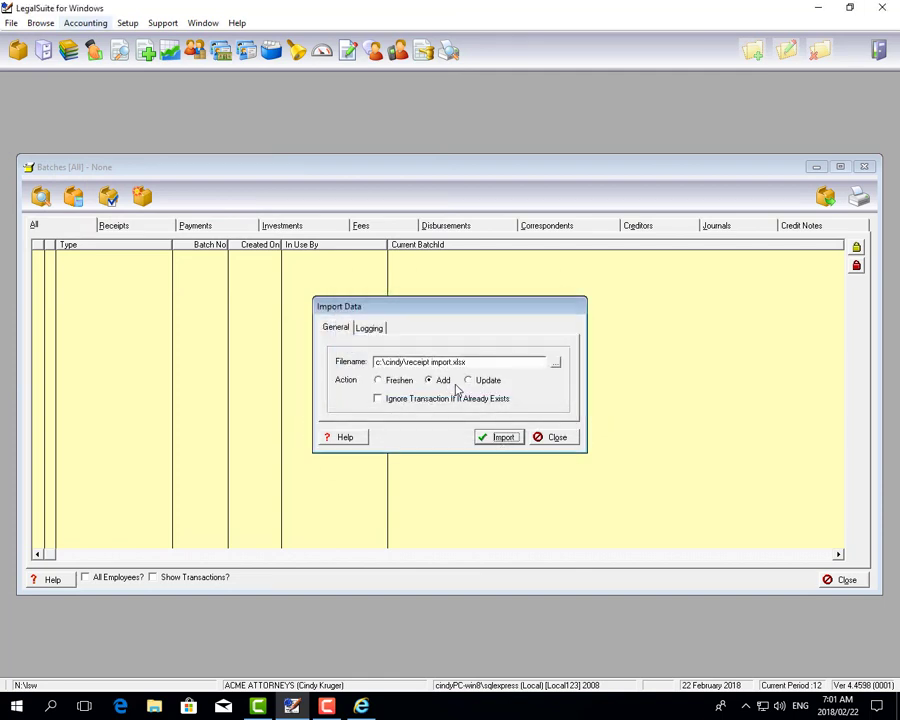
click(541, 441)
click(551, 437)
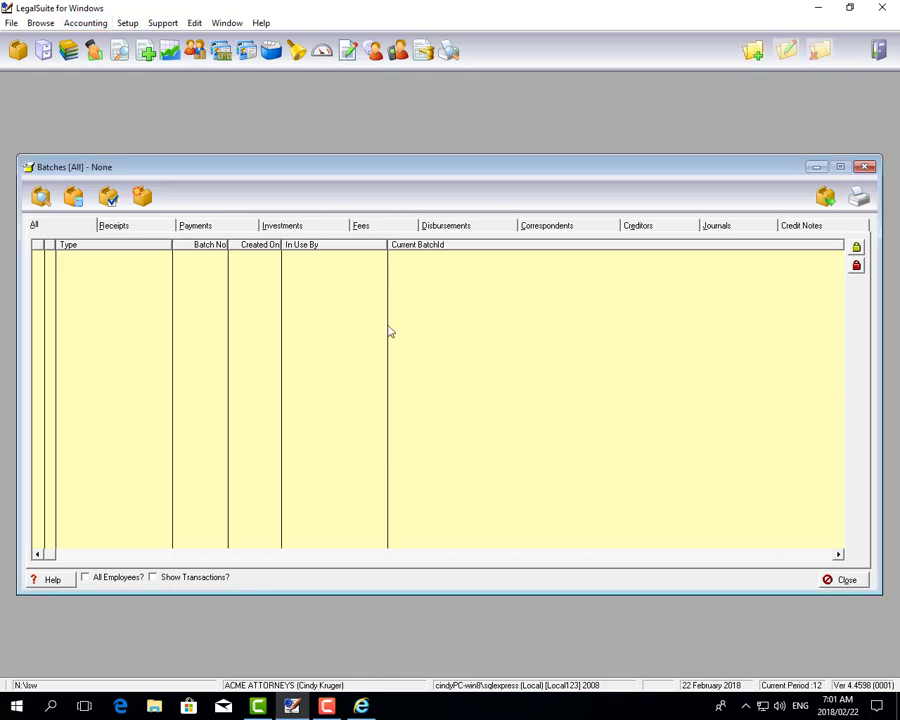
click(137, 228)
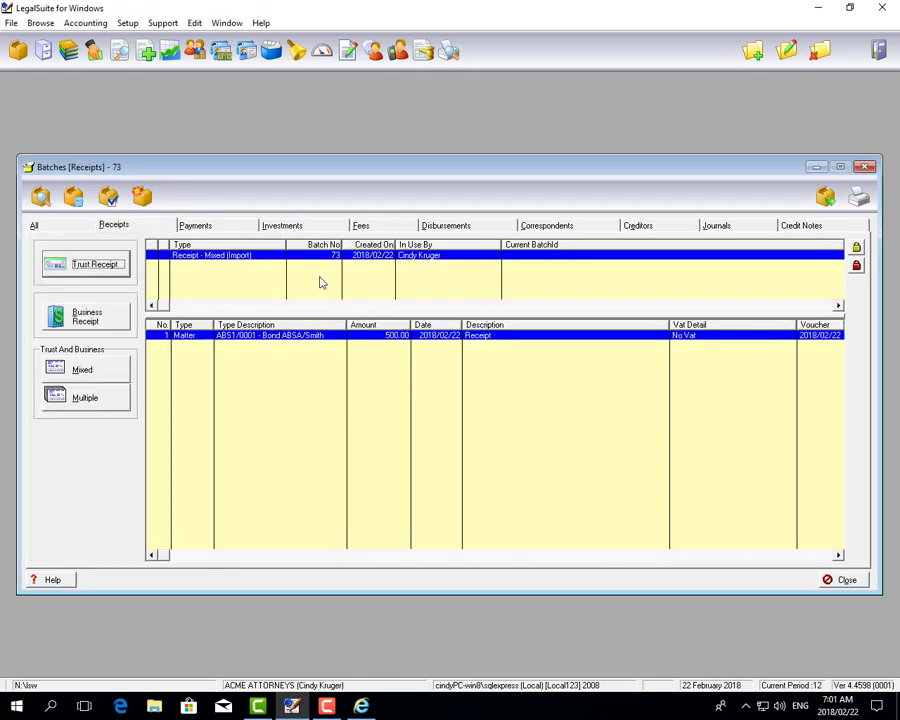